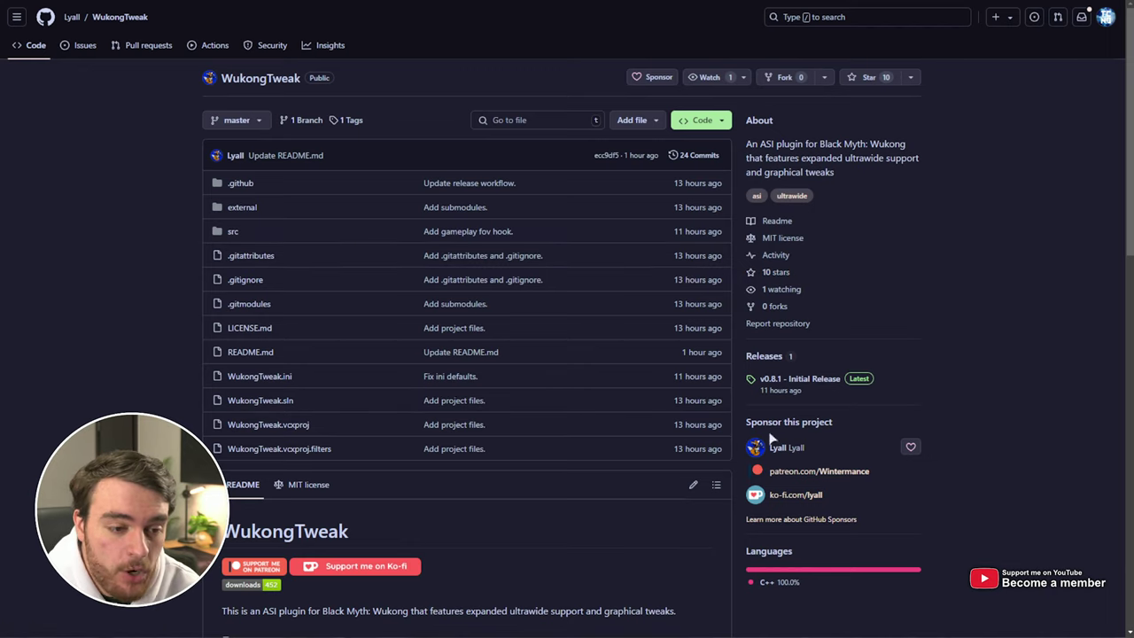
- Highlight the 'Adjust gameplay FOV' and 'Remove 21:9 aspect ratio limit' feature lines in the README
scroll(745, 293, "down", 5)
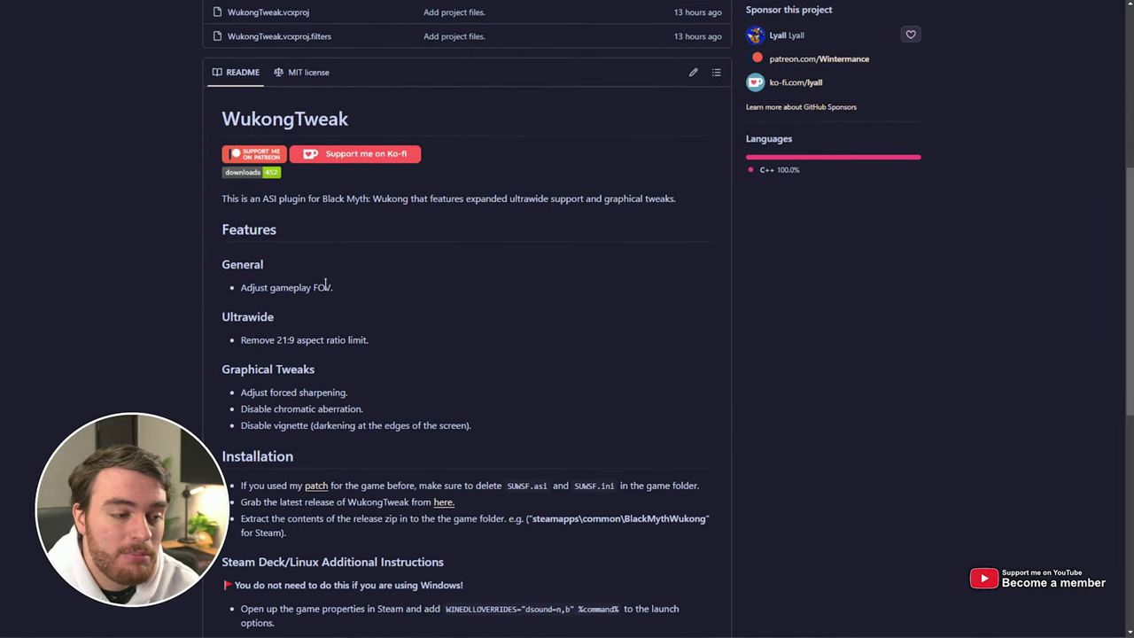
mouse_move(367, 290)
left_mouse_down()
mouse_move(274, 317)
mouse_move(240, 289)
left_mouse_up()
left_click(368, 333)
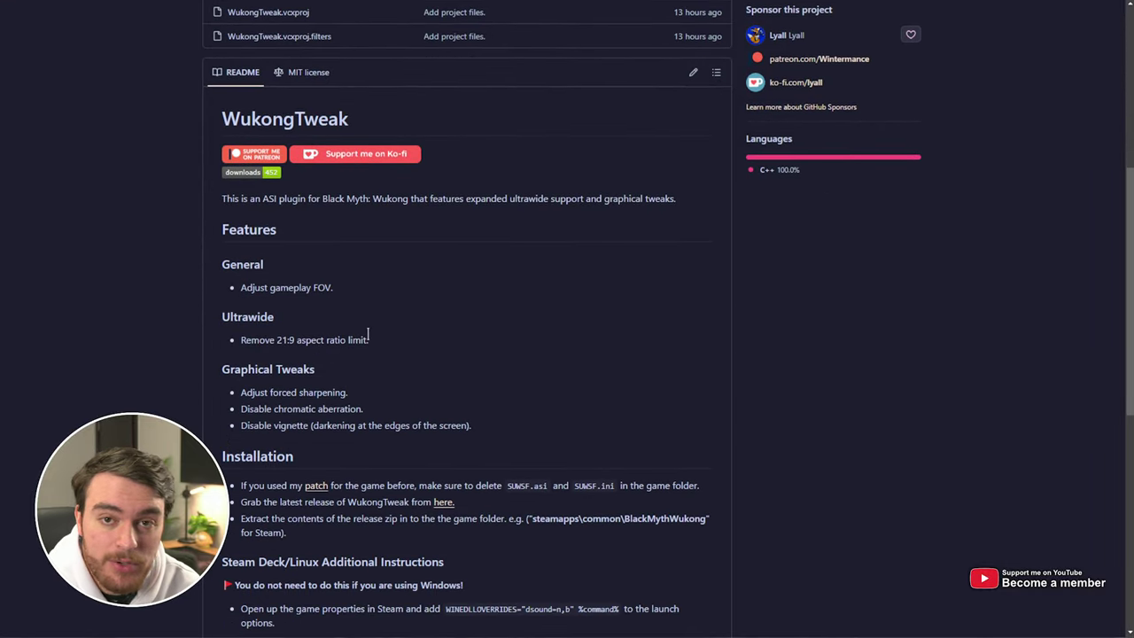
left_click_drag(392, 348, 233, 350)
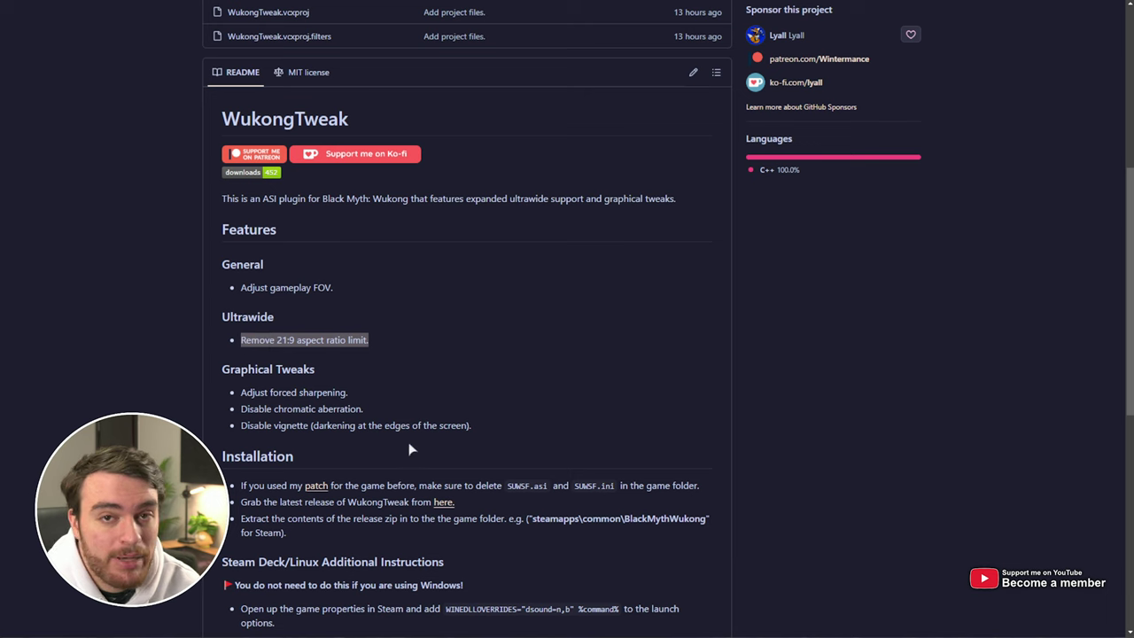
- Highlight the forced sharpening, chromatic aberration and vignette features, then the whole feature list
scroll(410, 449, "down", 1)
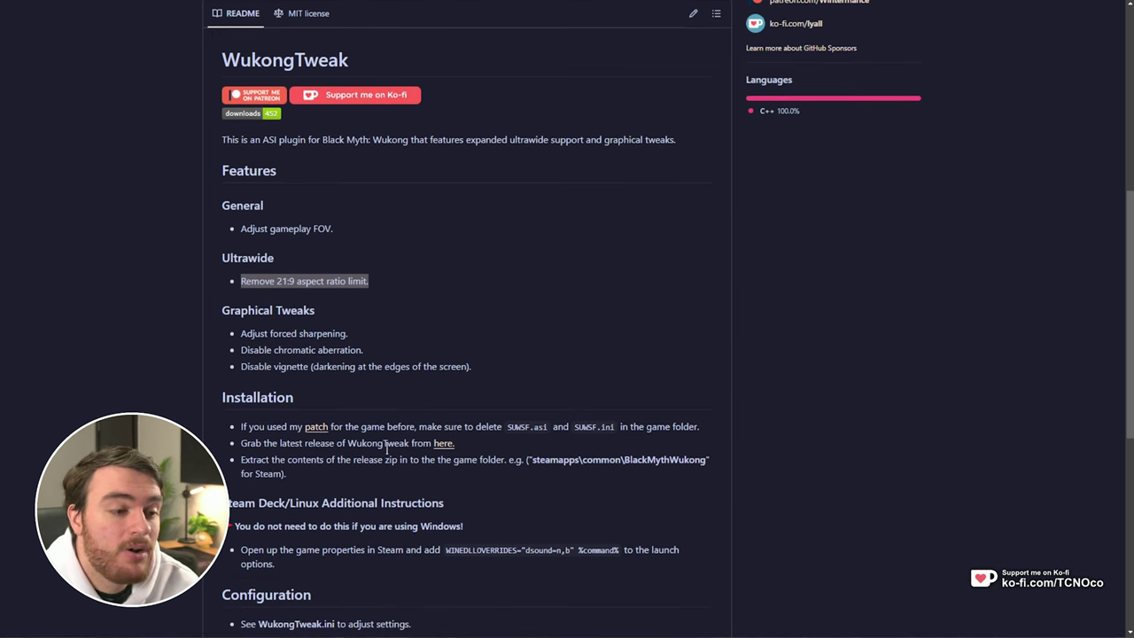
left_click(377, 321)
left_click_drag(241, 334, 347, 334)
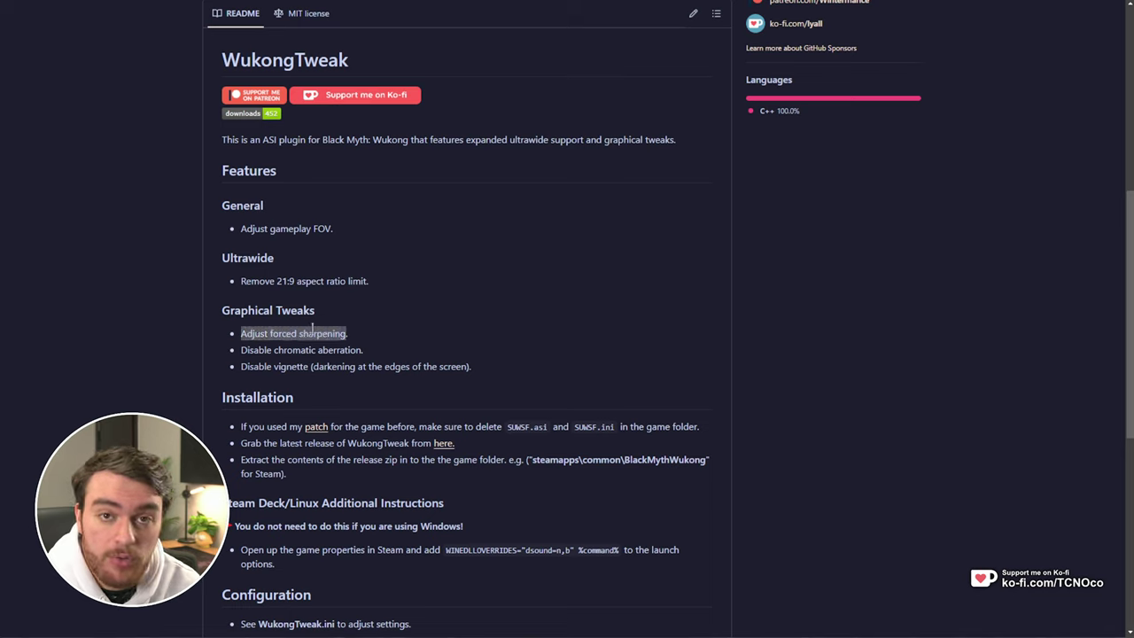
left_click_drag(241, 350, 361, 350)
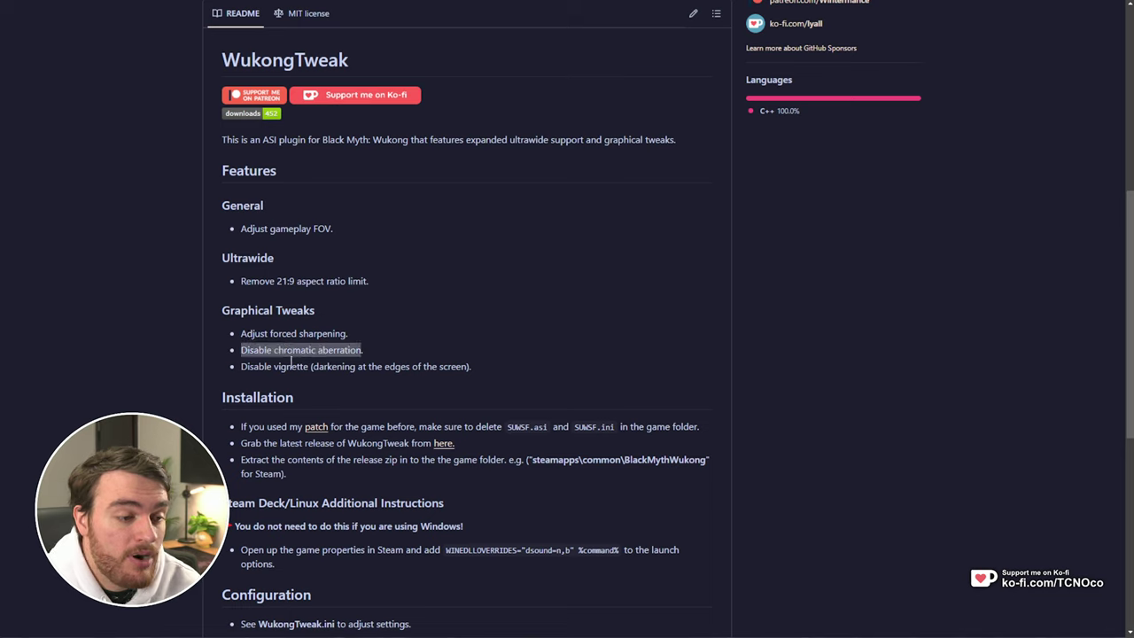
left_click_drag(241, 366, 309, 366)
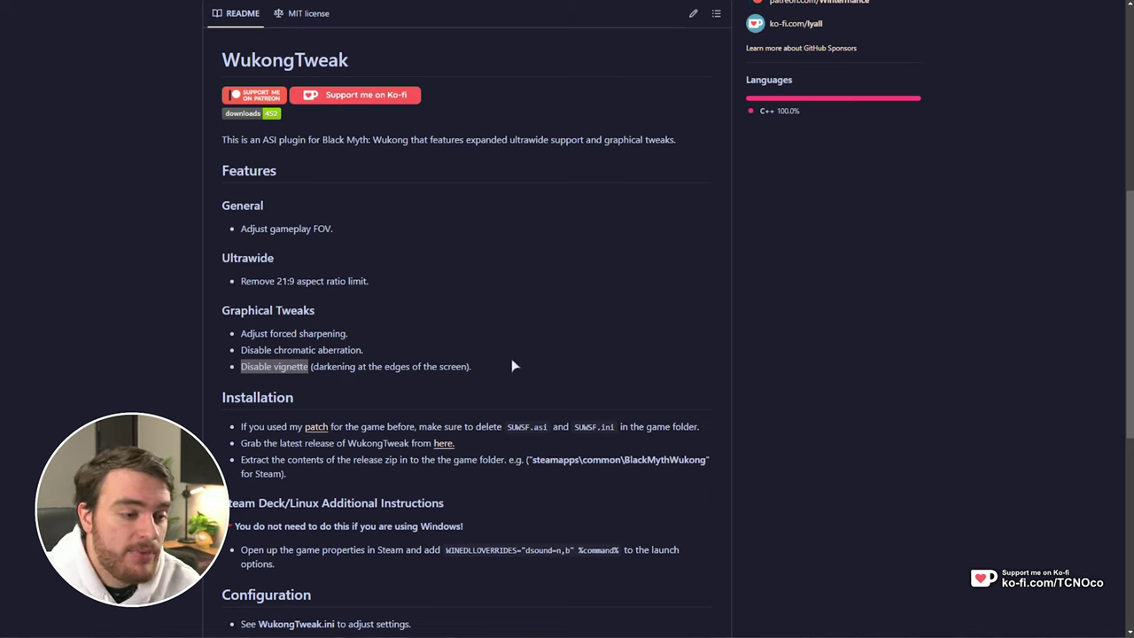
mouse_move(513, 366)
left_mouse_down()
mouse_move(217, 258)
mouse_move(238, 224)
left_mouse_up()
left_click(396, 311)
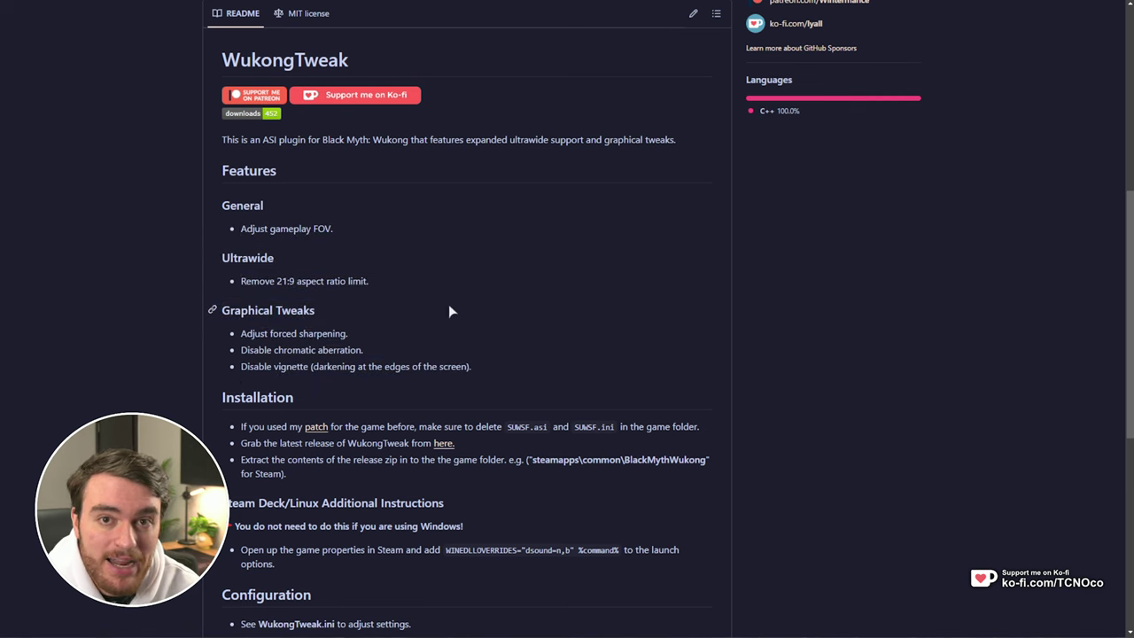
- Open the latest WukongTweak release page and expand its Assets to show WukongTweak_v0.8.1.zip
scroll(450, 310, "up", 5)
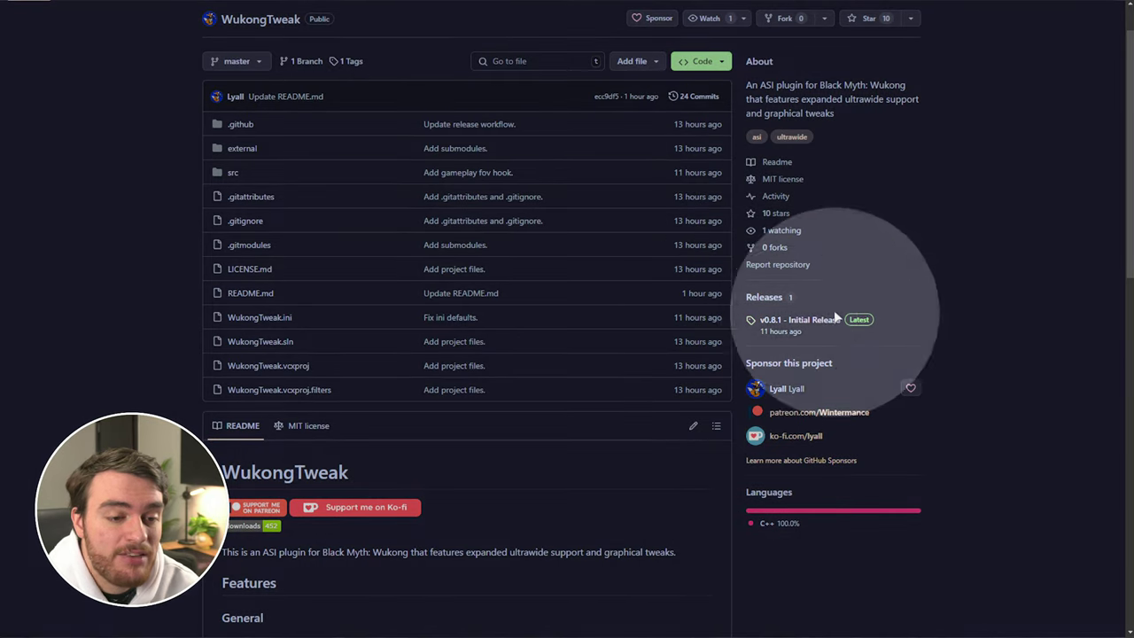
scroll(431, 435, "down", 6)
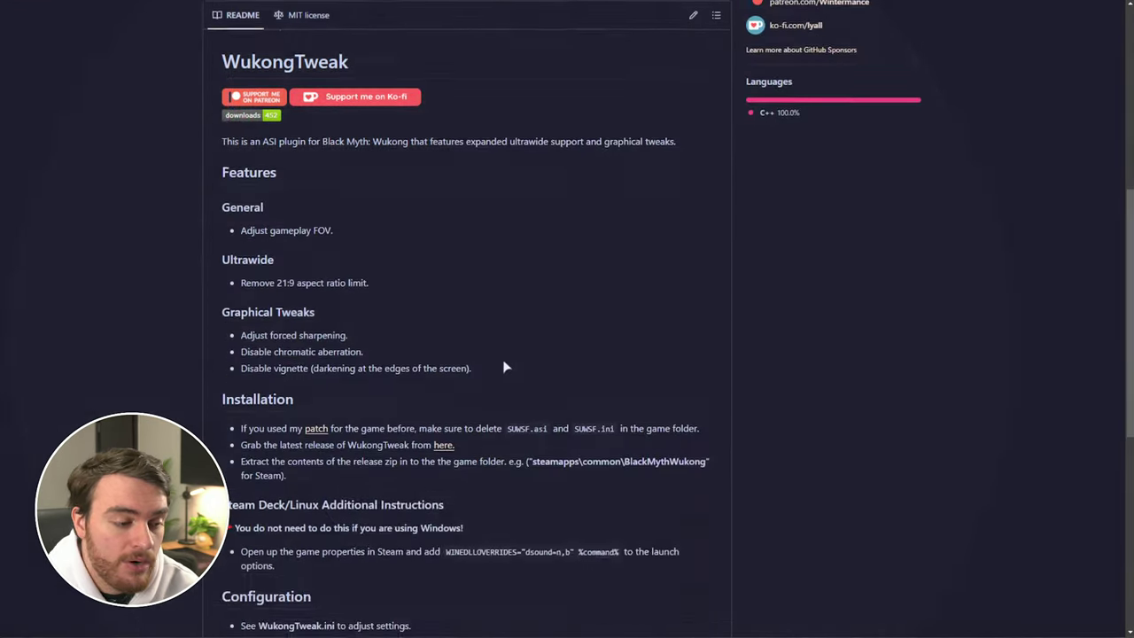
left_click(446, 329)
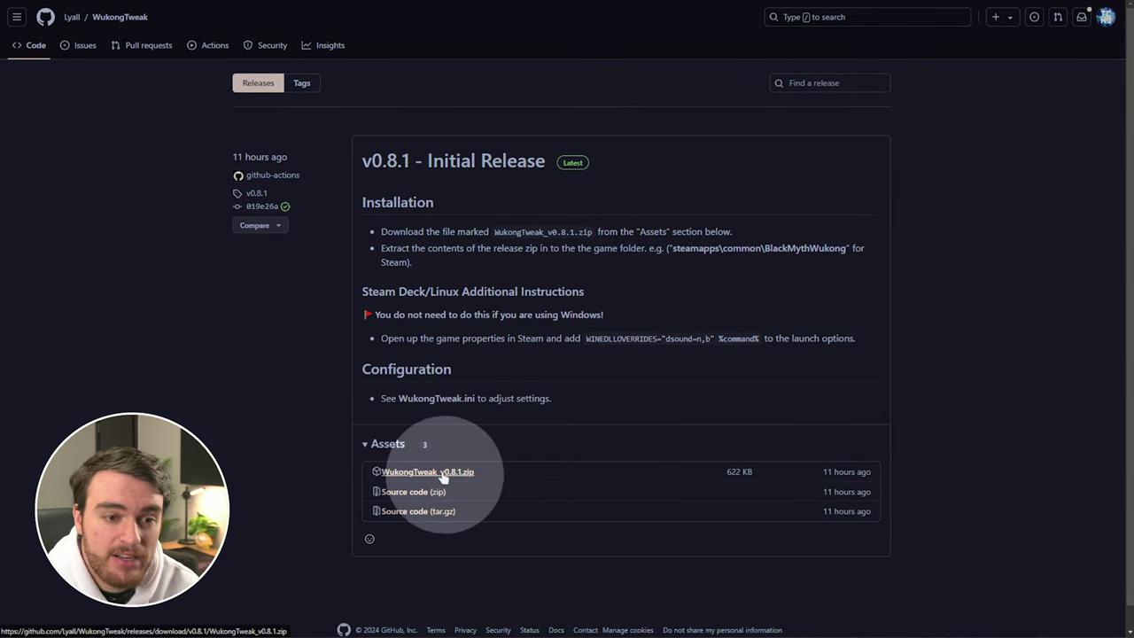
left_click(382, 446)
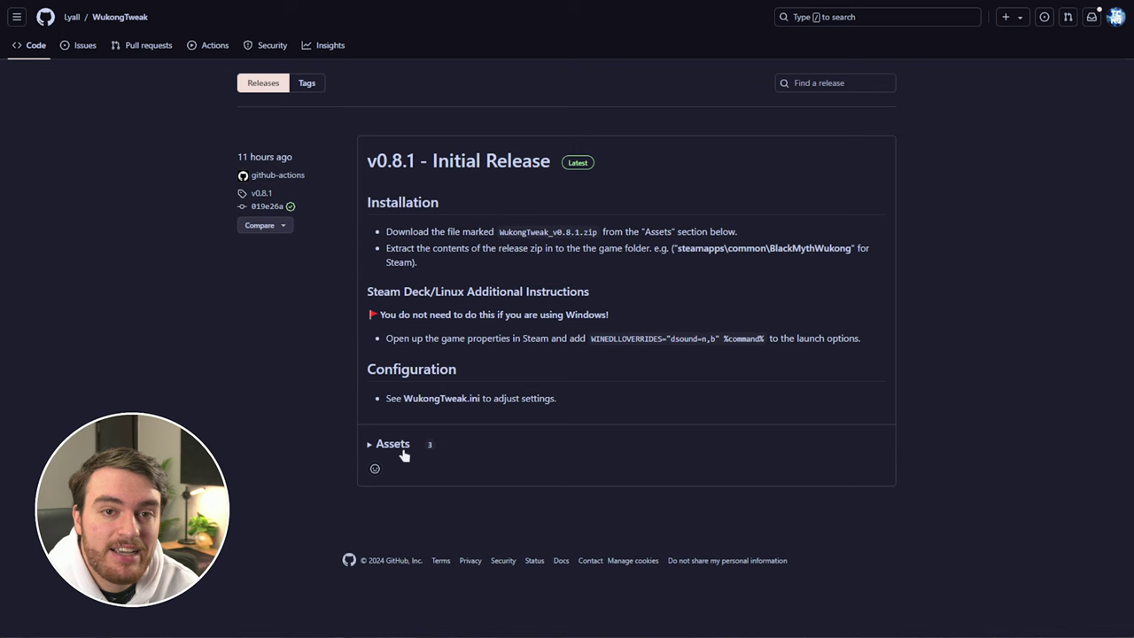
left_click(393, 450)
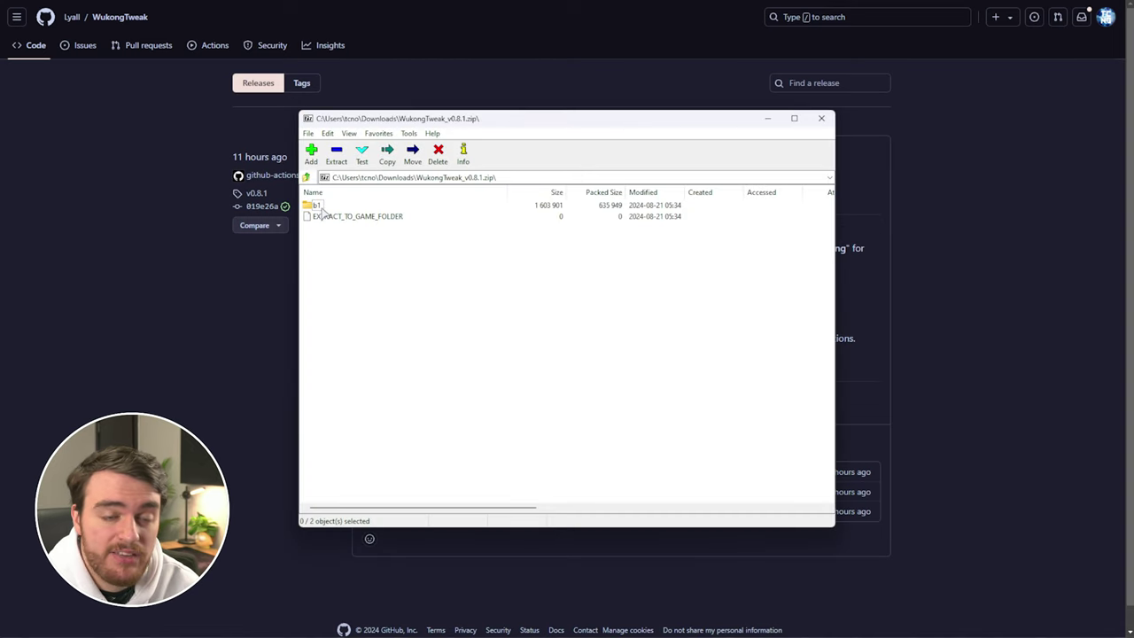
- Browse the archive's b1\Binaries\Win64 to view the four mod files, then return to b1
double_click(321, 205)
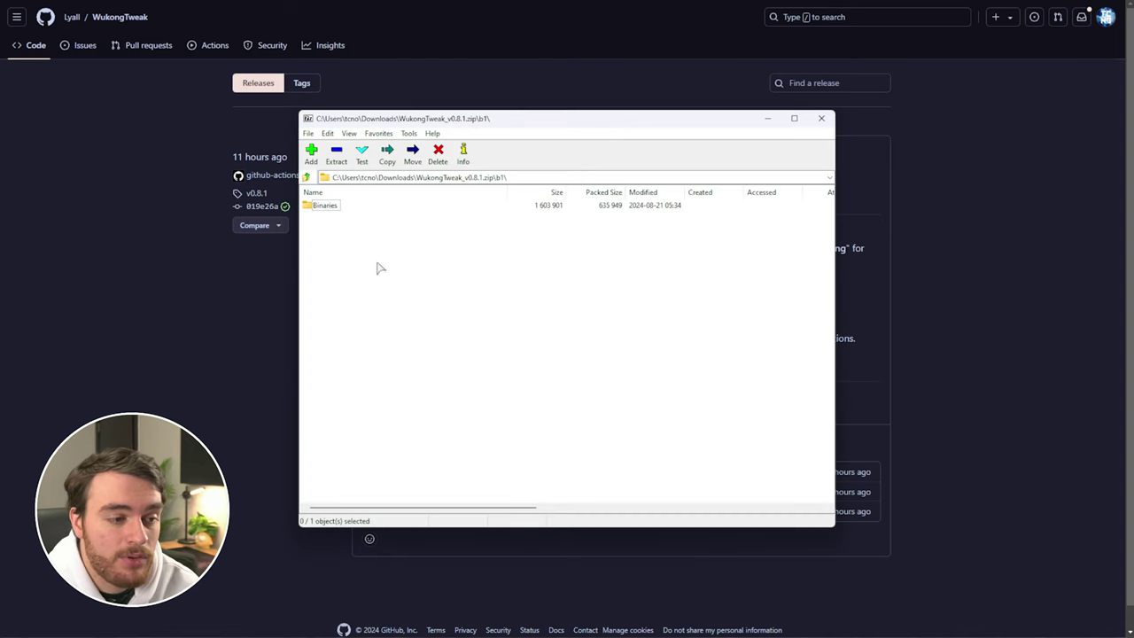
double_click(329, 210)
double_click(339, 213)
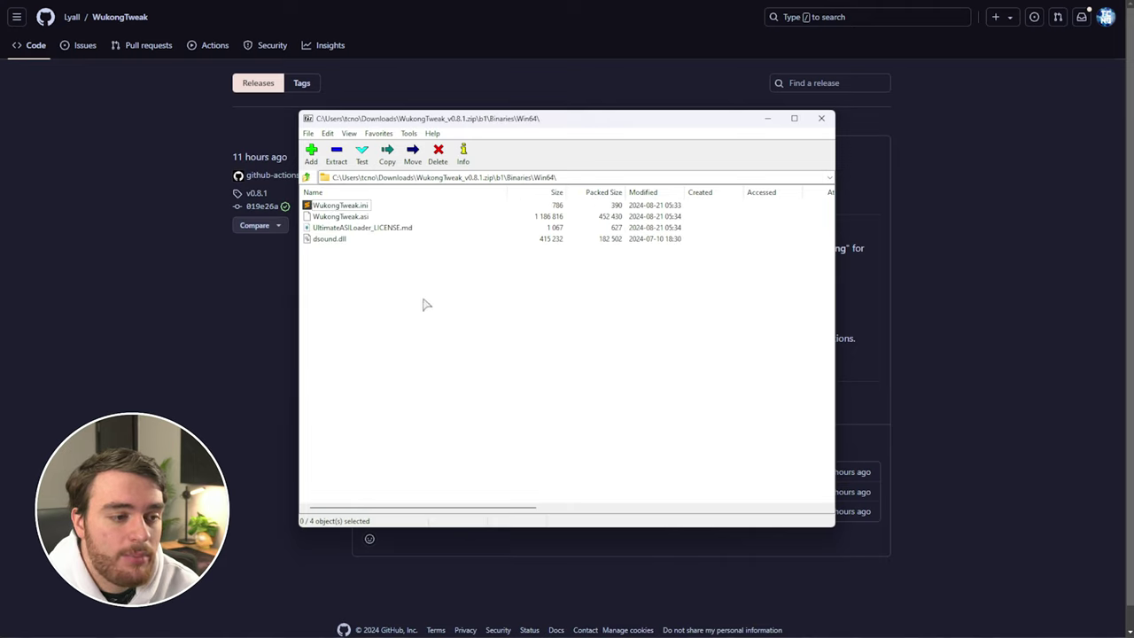
key("ctrl+a")
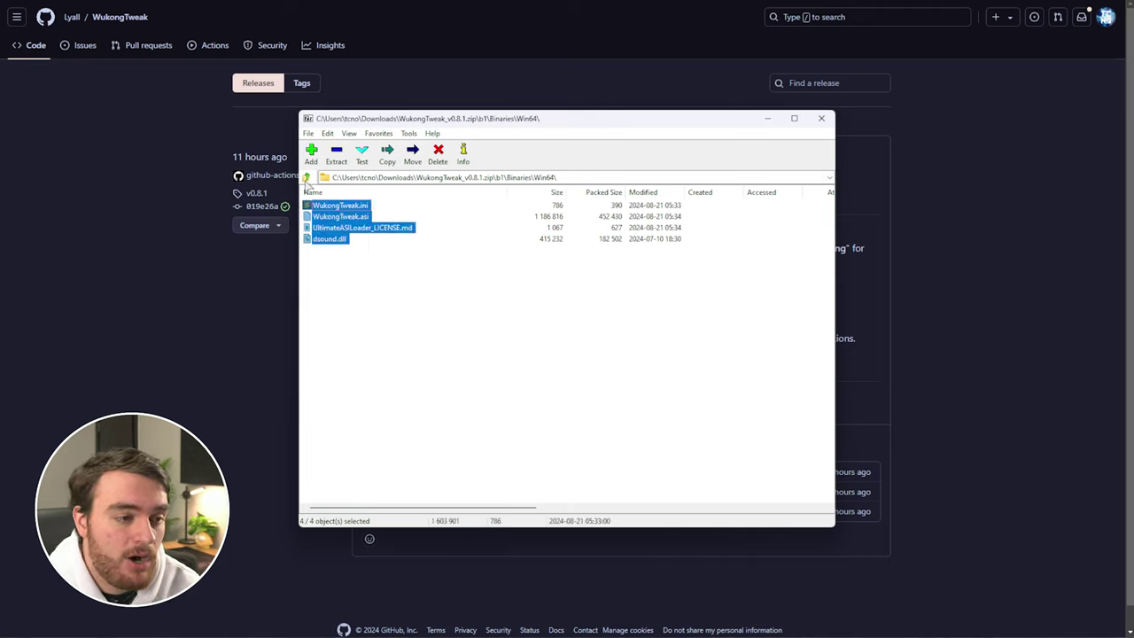
left_click(307, 177)
left_click(306, 177)
left_click(438, 298)
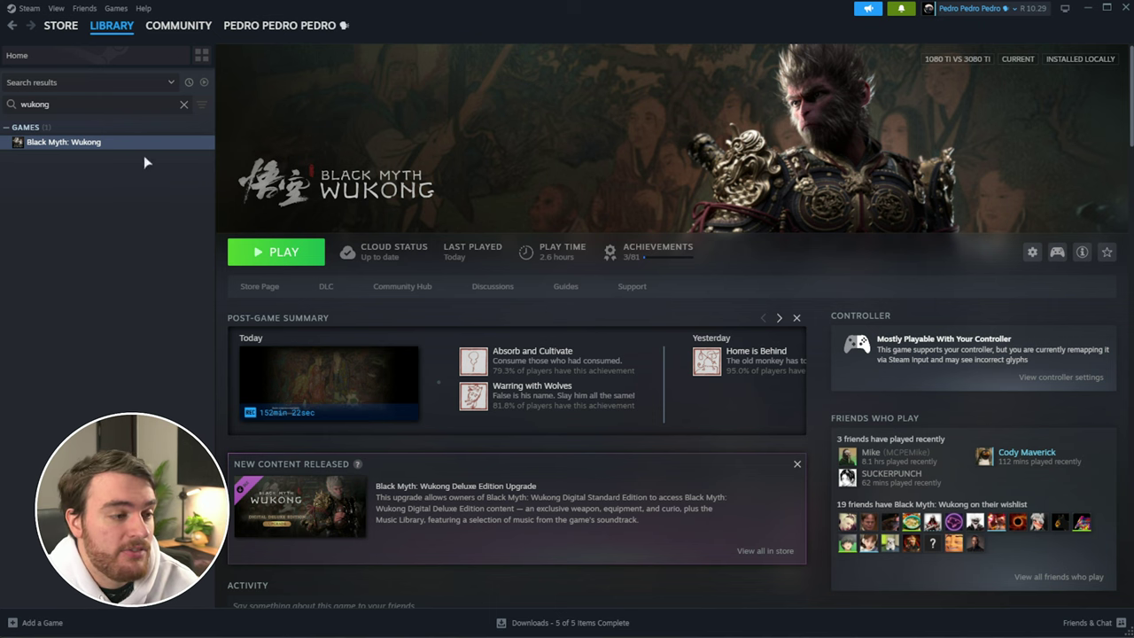
- Open Black Myth: Wukong's local install folder from Steam's Manage > Browse local files
right_click(138, 144)
mouse_move(199, 236)
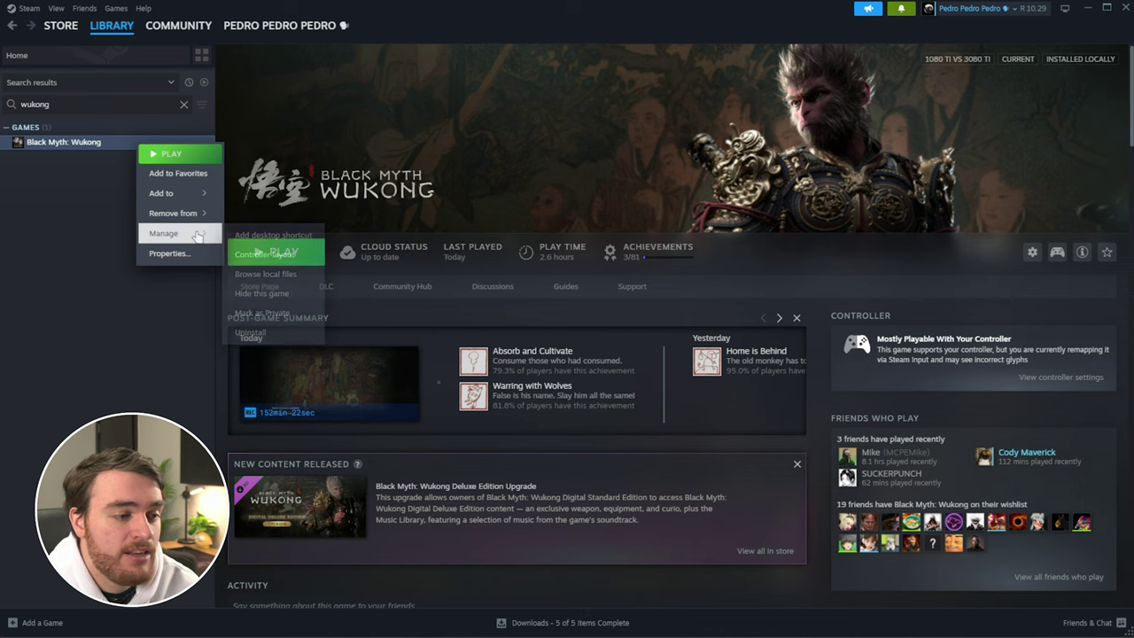
left_click(266, 274)
left_click(1097, 10)
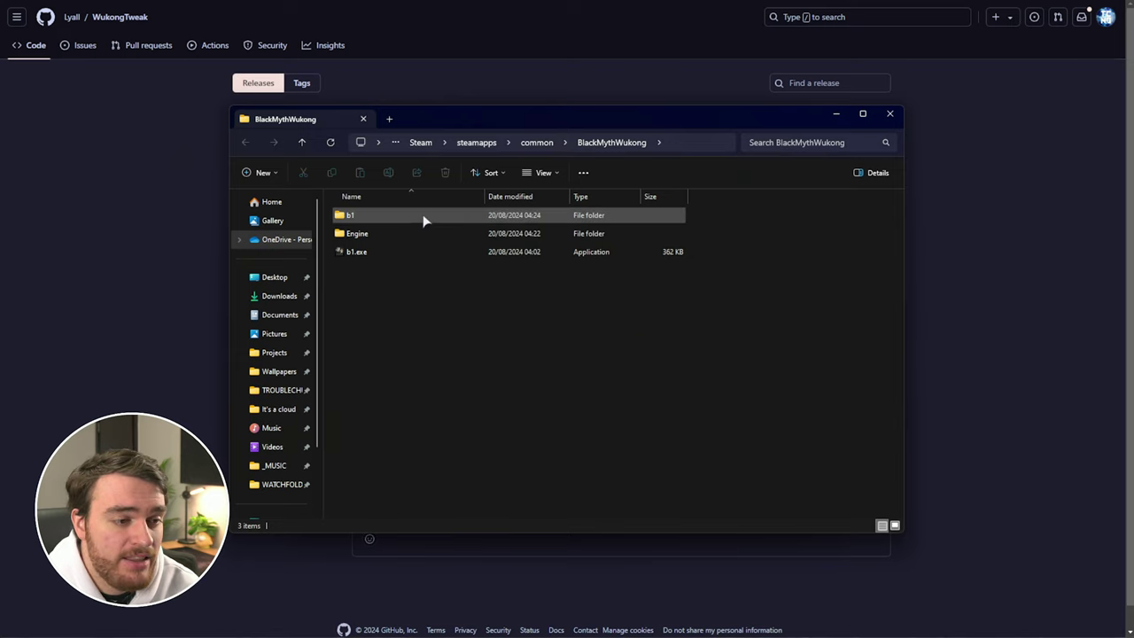
- Open the game's b1 folder and position its Explorer window on the right side
double_click(422, 215)
left_click_drag(578, 106, 833, 125)
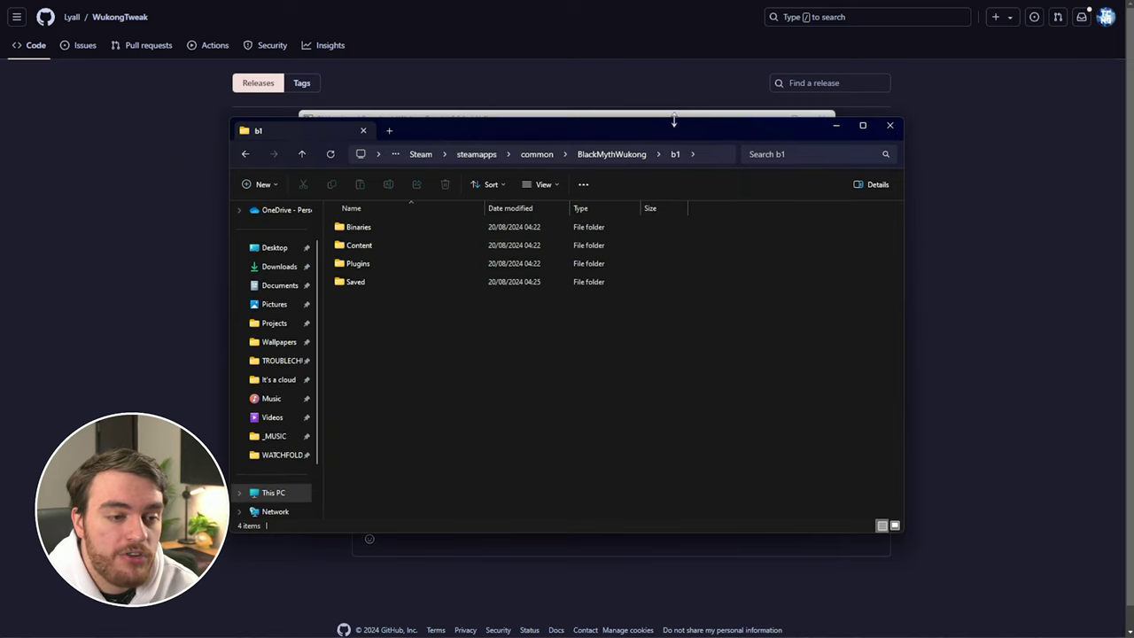
left_click_drag(673, 121, 1113, 123)
left_click_drag(887, 120, 873, 121)
- Drag the mod's Binaries folder from the archive into the game's b1 folder, replacing existing files
left_click(487, 215)
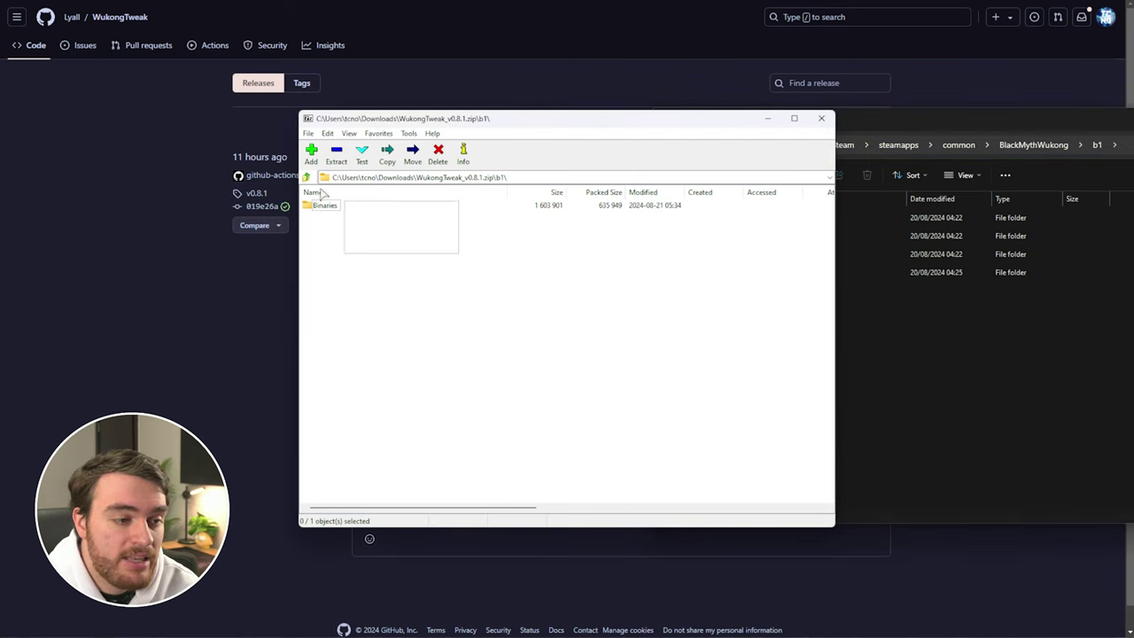
left_click(323, 205)
mouse_move(317, 208)
left_mouse_down()
mouse_move(955, 332)
mouse_move(1010, 239)
mouse_move(1044, 365)
left_mouse_up()
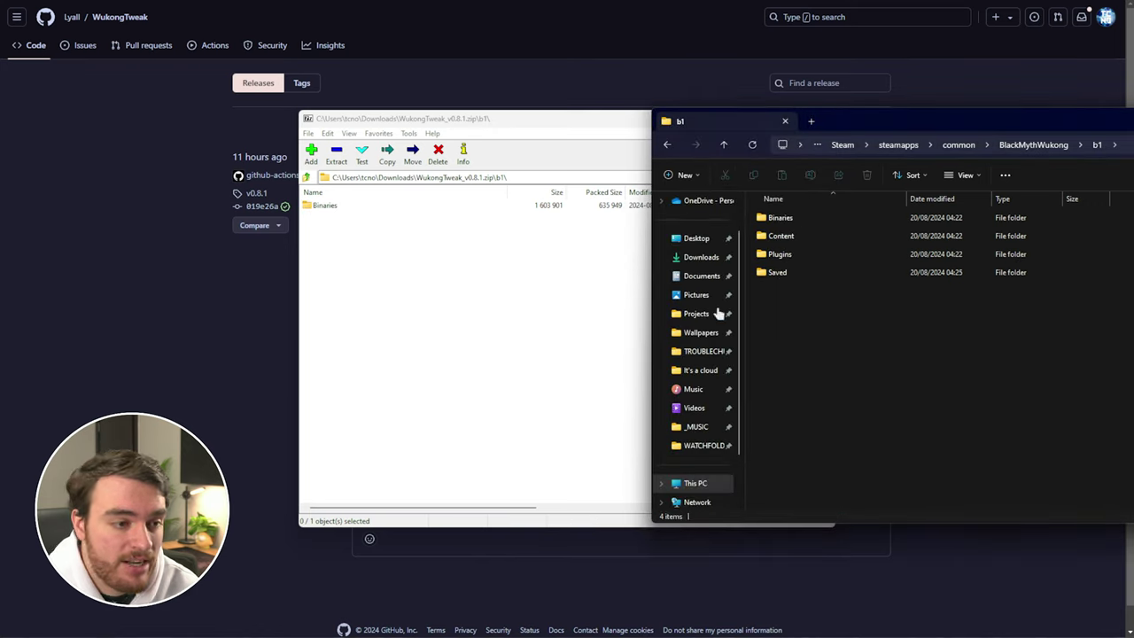
left_click_drag(324, 206, 911, 354)
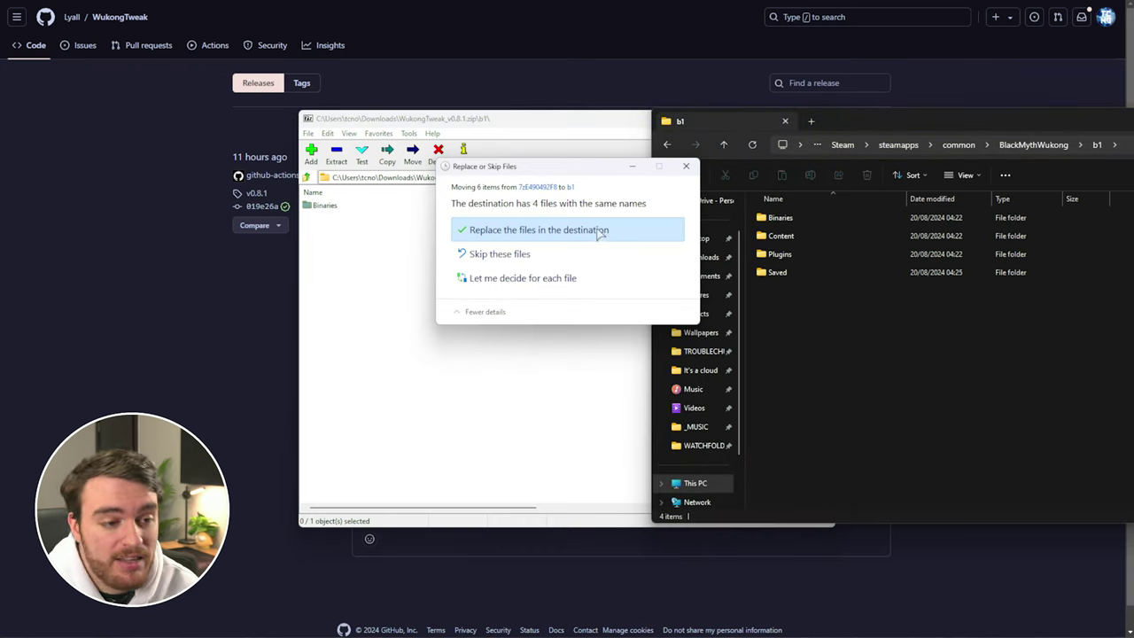
left_click(608, 232)
- Close the 7-Zip archive and move the b1 Explorer window fully onscreen
left_click(641, 121)
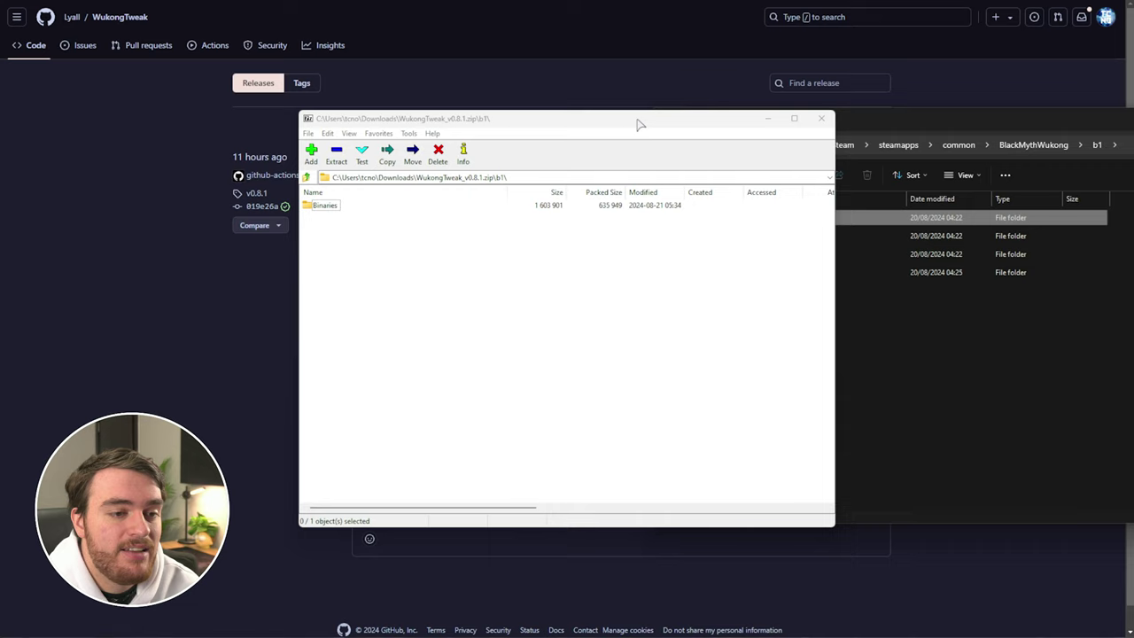
left_click(820, 119)
left_click_drag(850, 125, 430, 129)
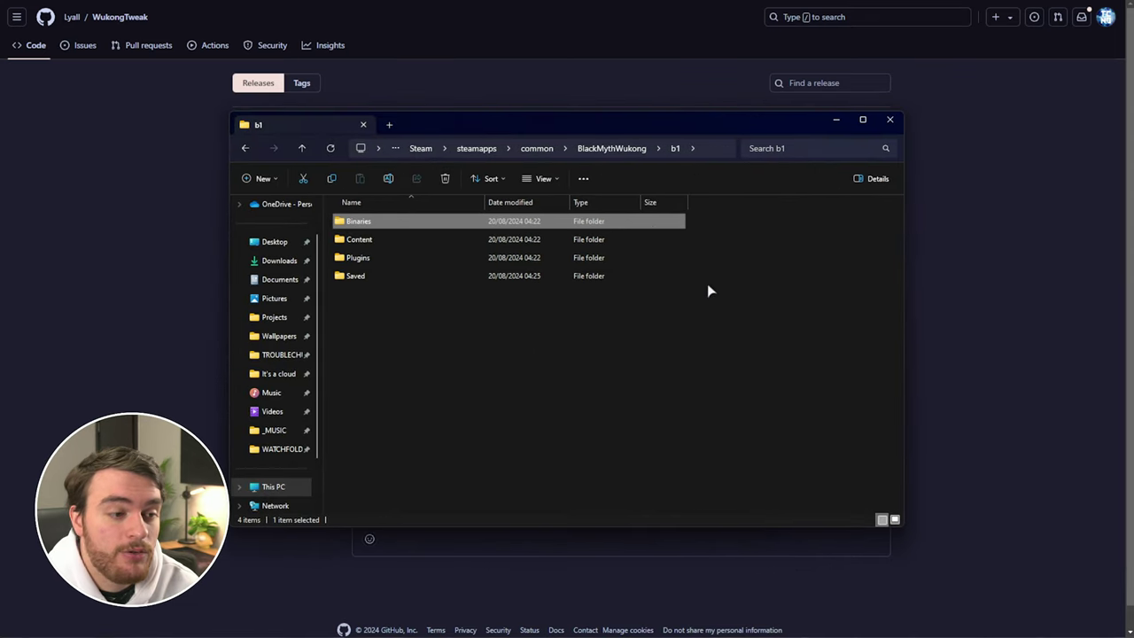
- Navigate into b1\Binaries\Win64 and bring up the context menu for WukongTweak.ini
left_click(613, 147)
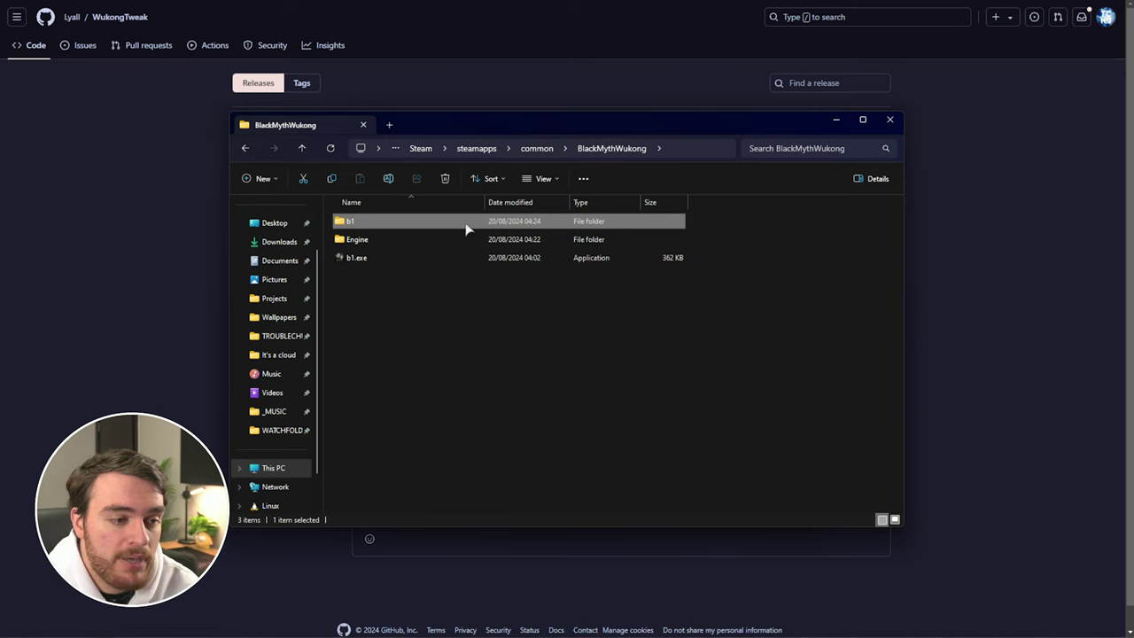
double_click(461, 224)
double_click(458, 224)
double_click(458, 224)
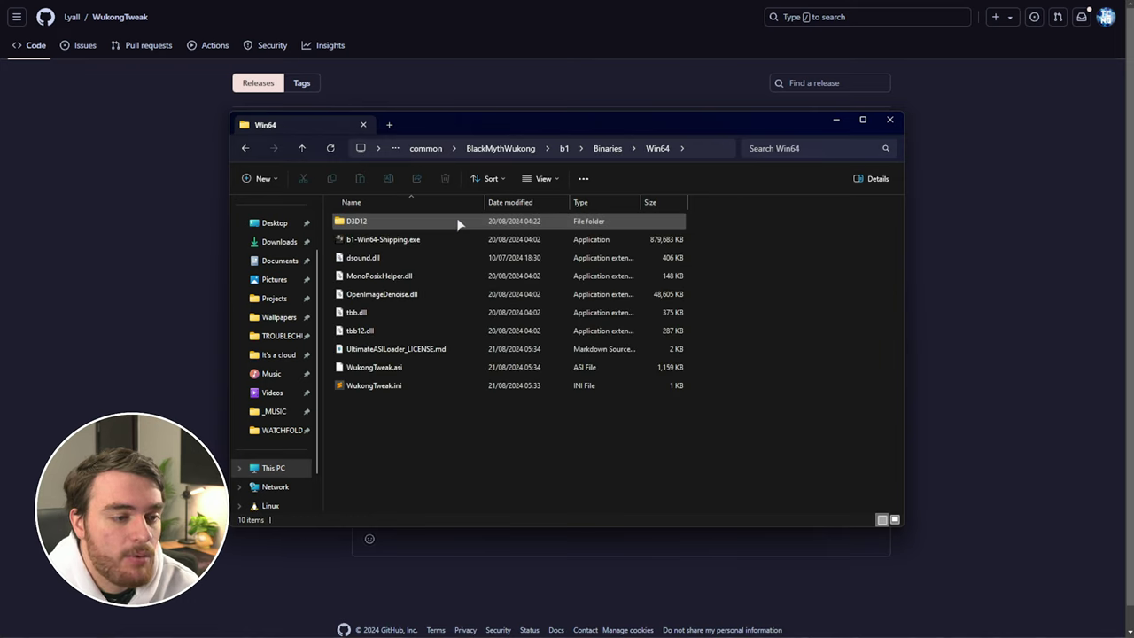
left_click(459, 387)
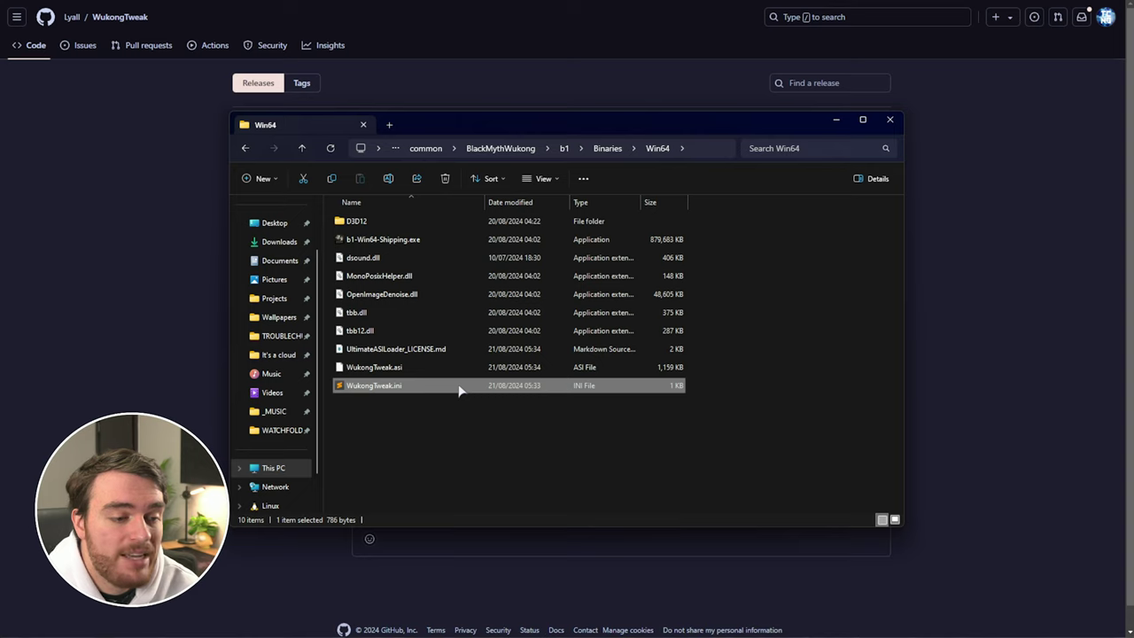
left_click(446, 373)
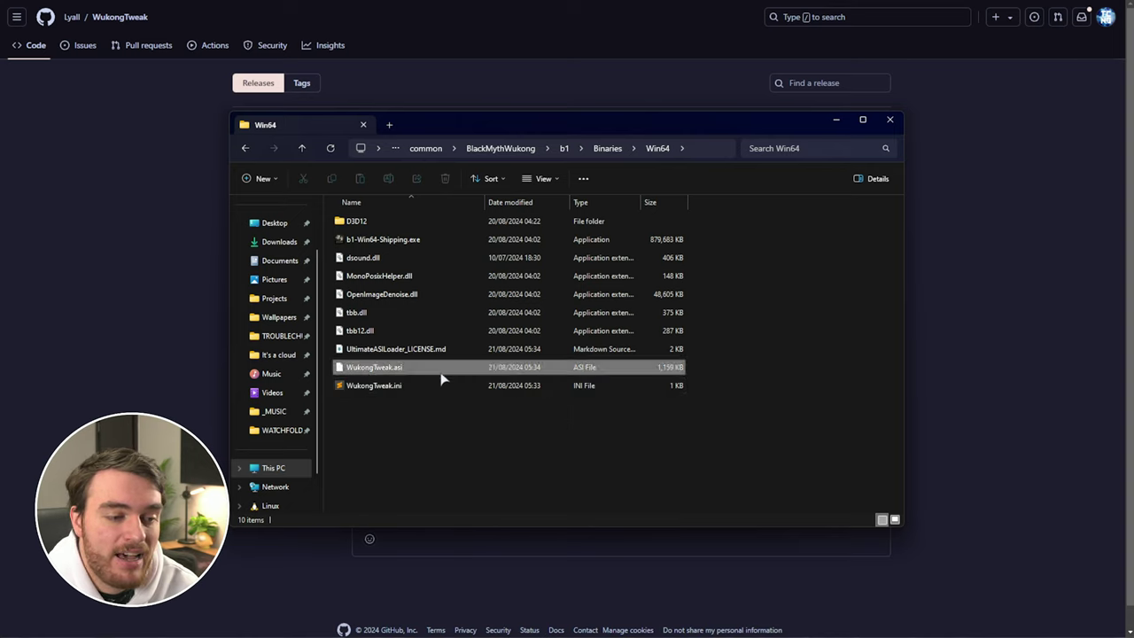
left_click(426, 391)
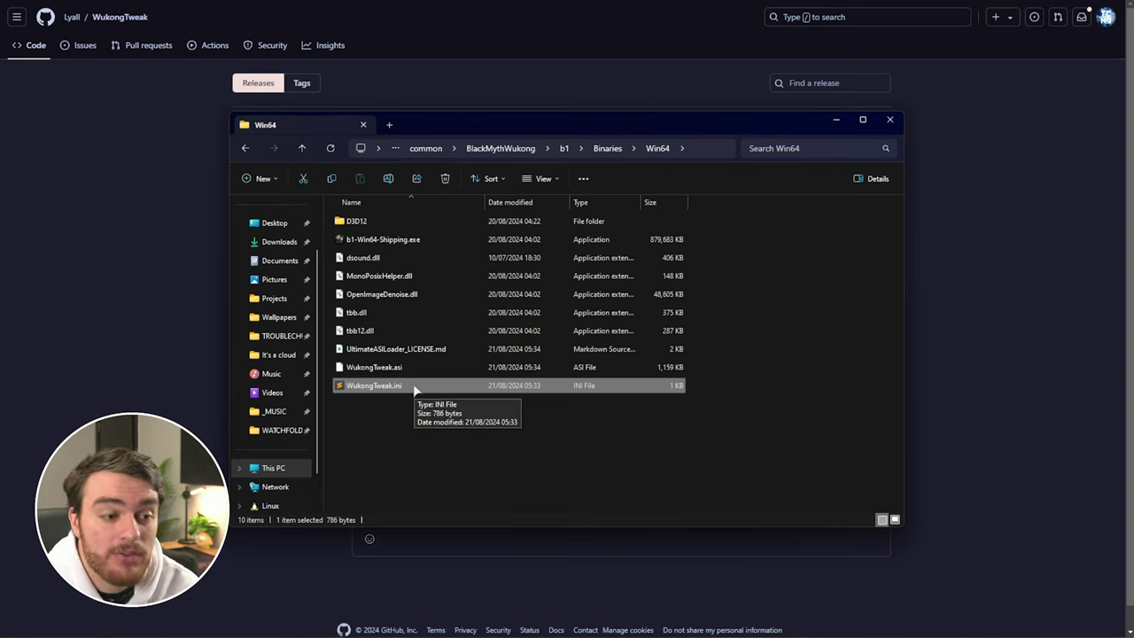
right_click(414, 390)
- Open WukongTweak.ini in Sublime Text via Open with
mouse_move(479, 413)
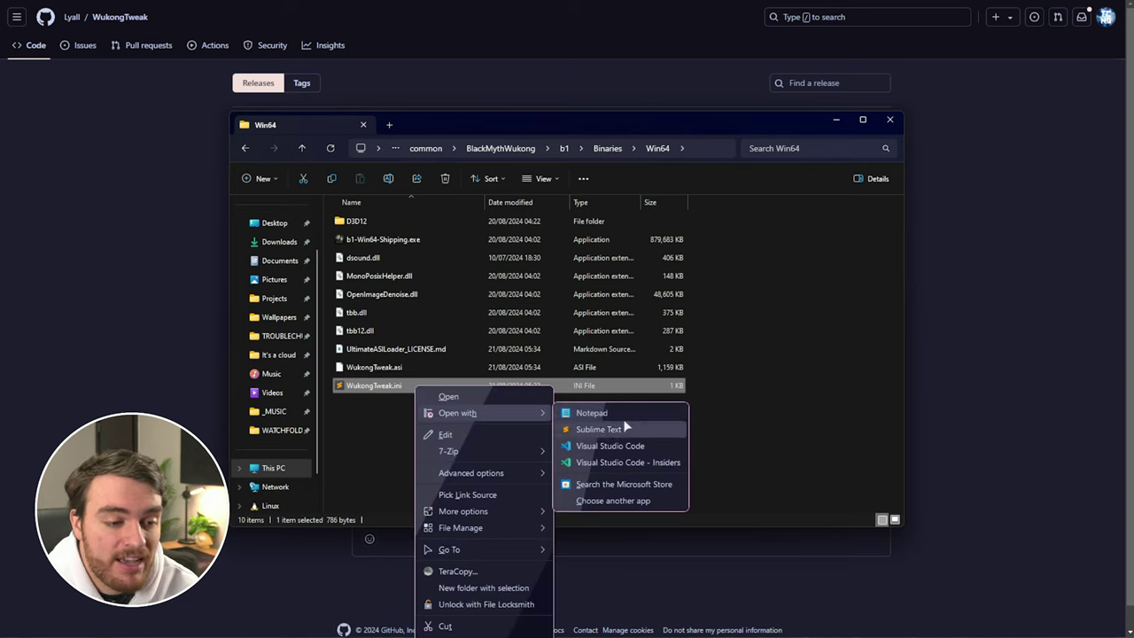
left_click(626, 428)
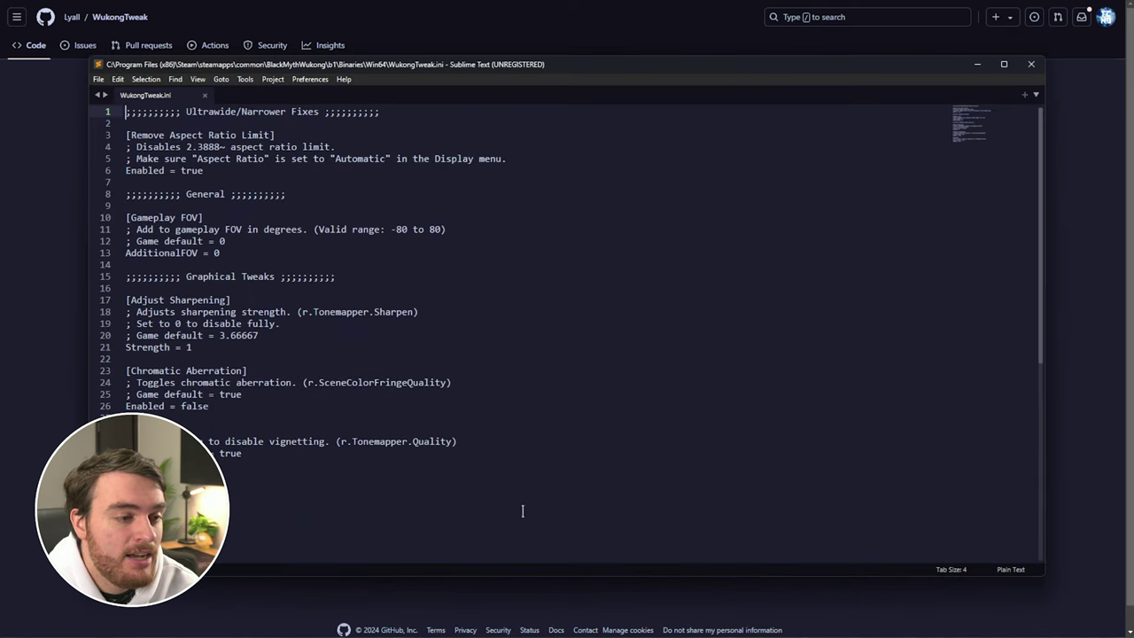
key("ctrl+a")
left_click(520, 328)
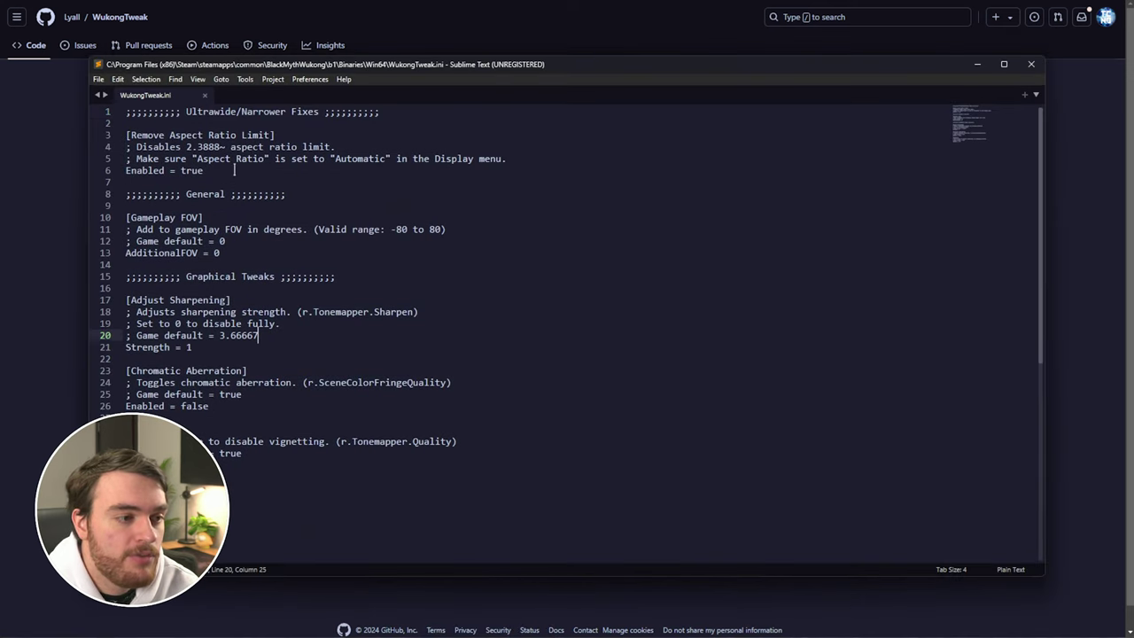
- Keep Enabled = true on line 6 for the Remove Aspect Ratio Limit section
mouse_move(234, 170)
left_mouse_down()
mouse_move(129, 147)
mouse_move(126, 135)
left_mouse_up()
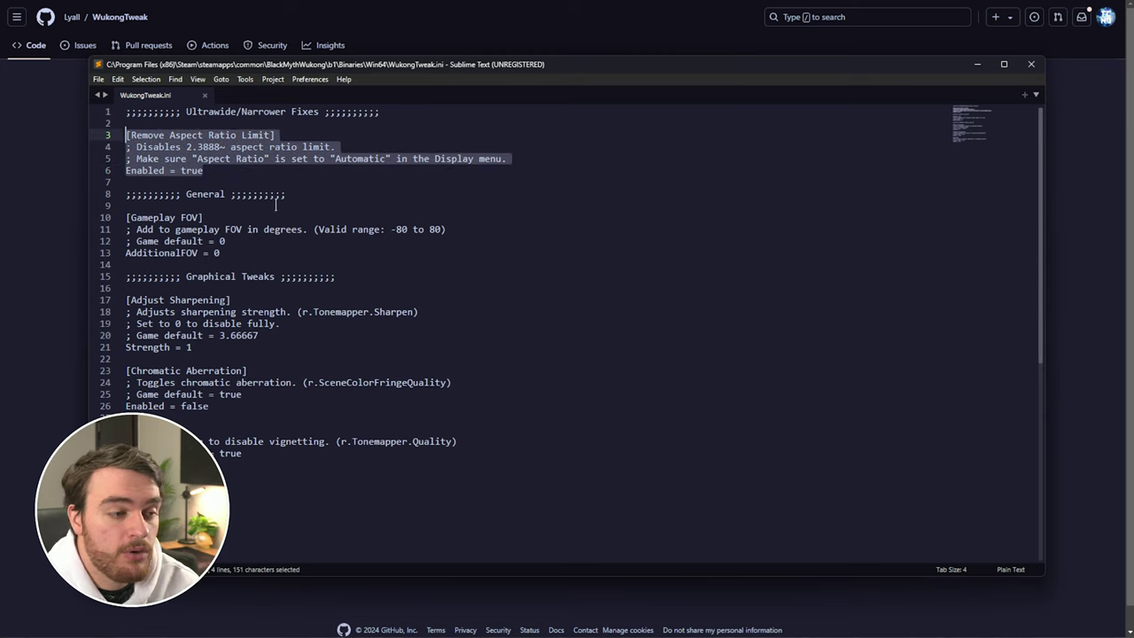
double_click(214, 174)
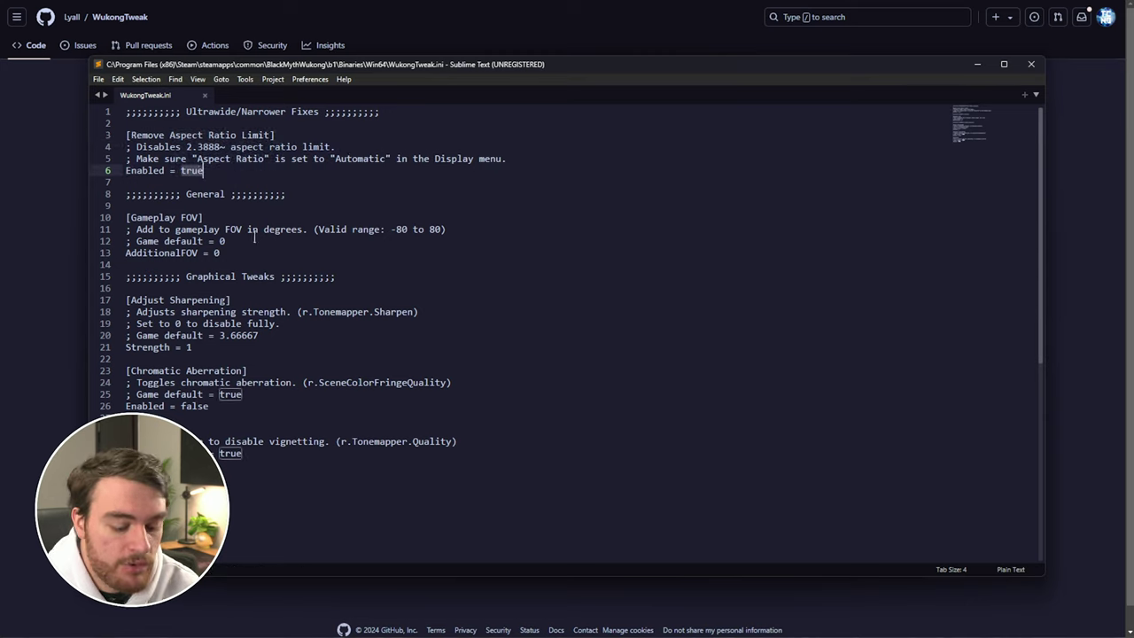
type("fals")
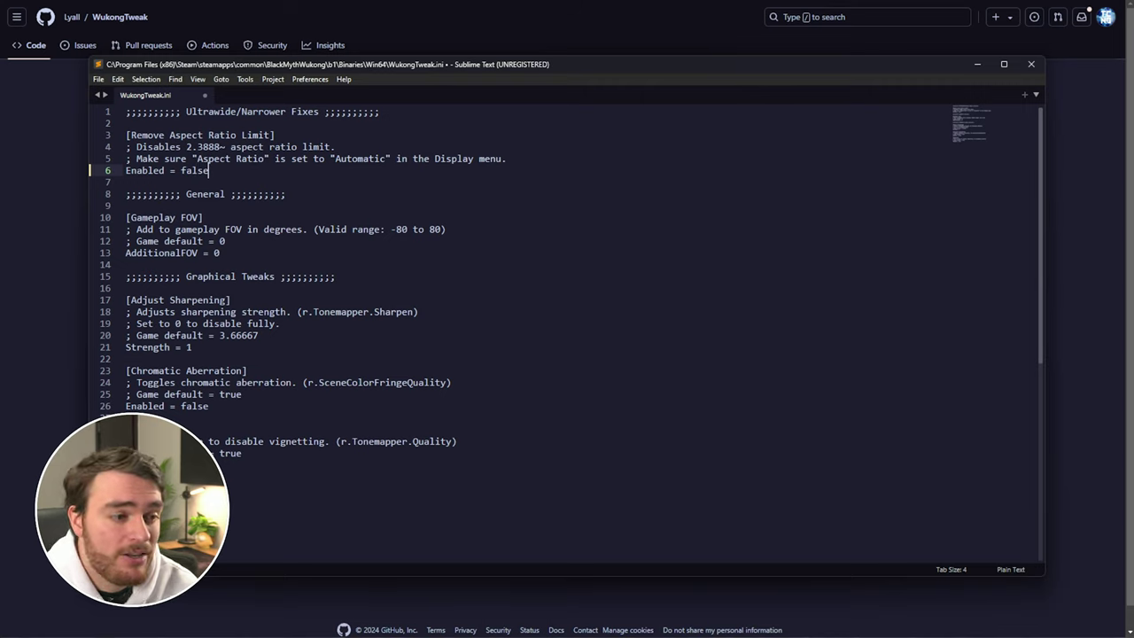
double_click(195, 170)
type("true")
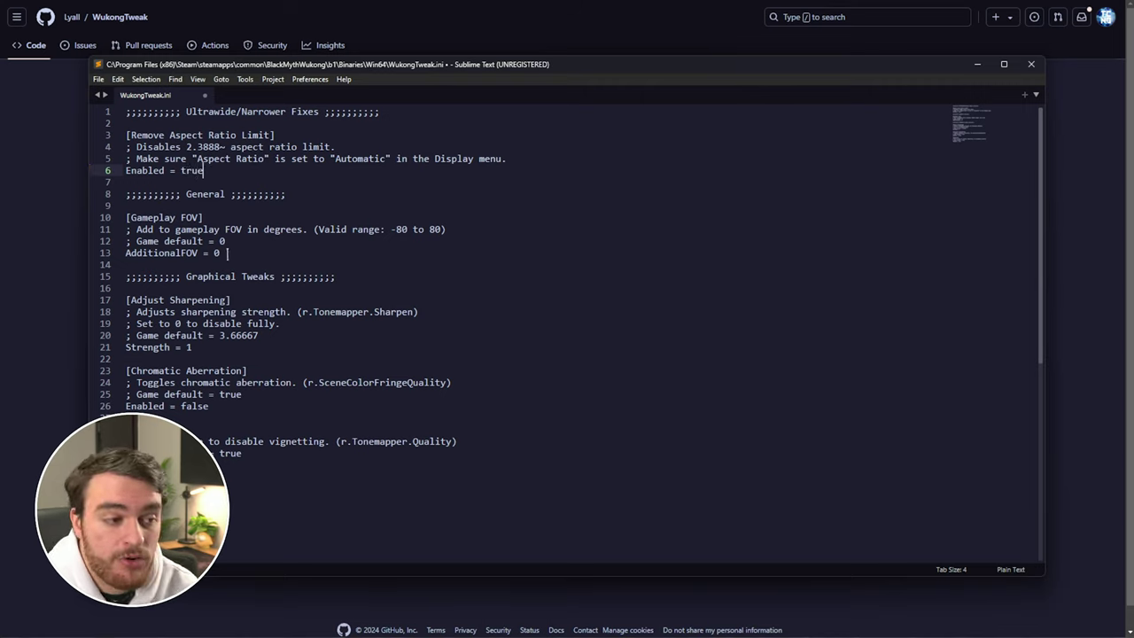
- Change AdditionalFOV under [Gameplay FOV] from 0 to 60 (valid range -80 to 80)
left_click_drag(130, 217, 203, 217)
left_click(169, 237)
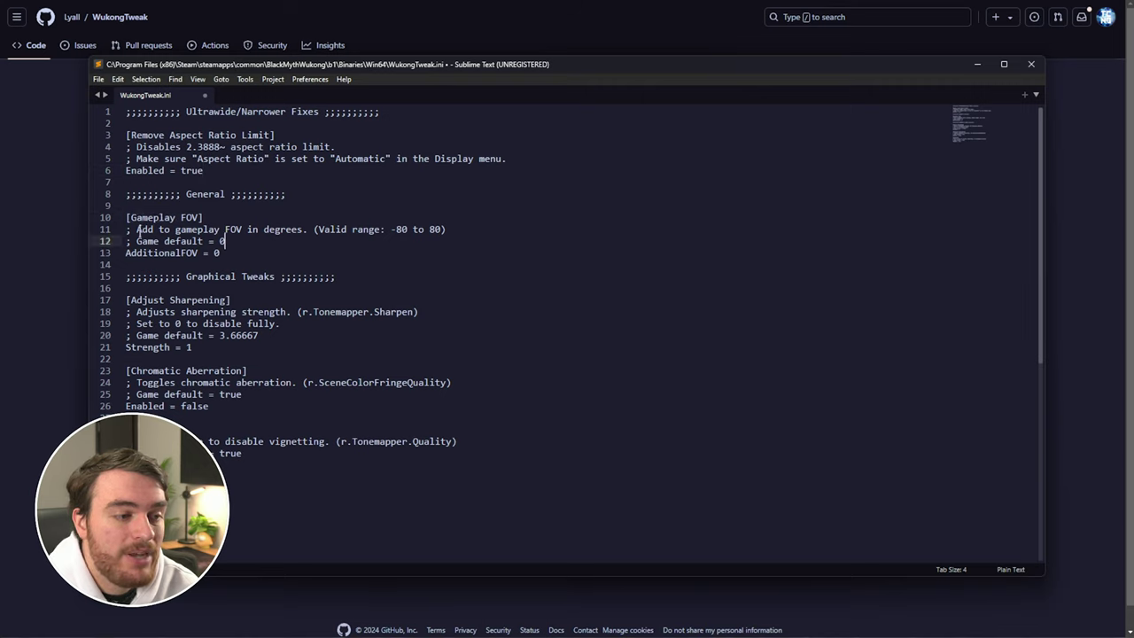
mouse_move(136, 229)
left_mouse_down()
mouse_move(294, 230)
mouse_move(316, 244)
left_mouse_up()
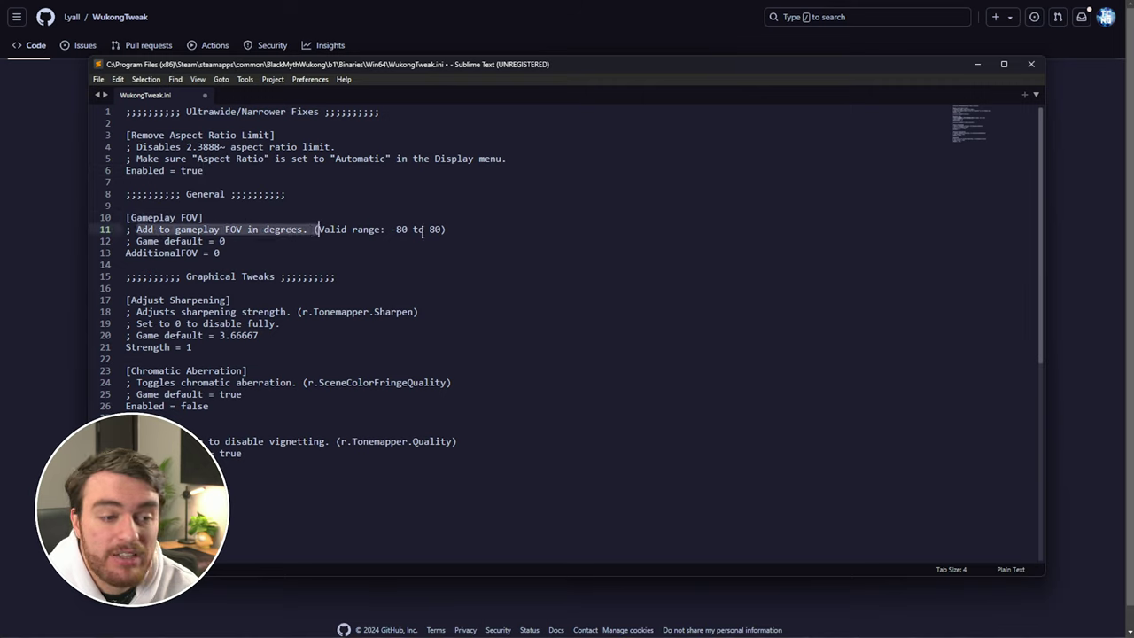
left_click_drag(443, 230, 391, 230)
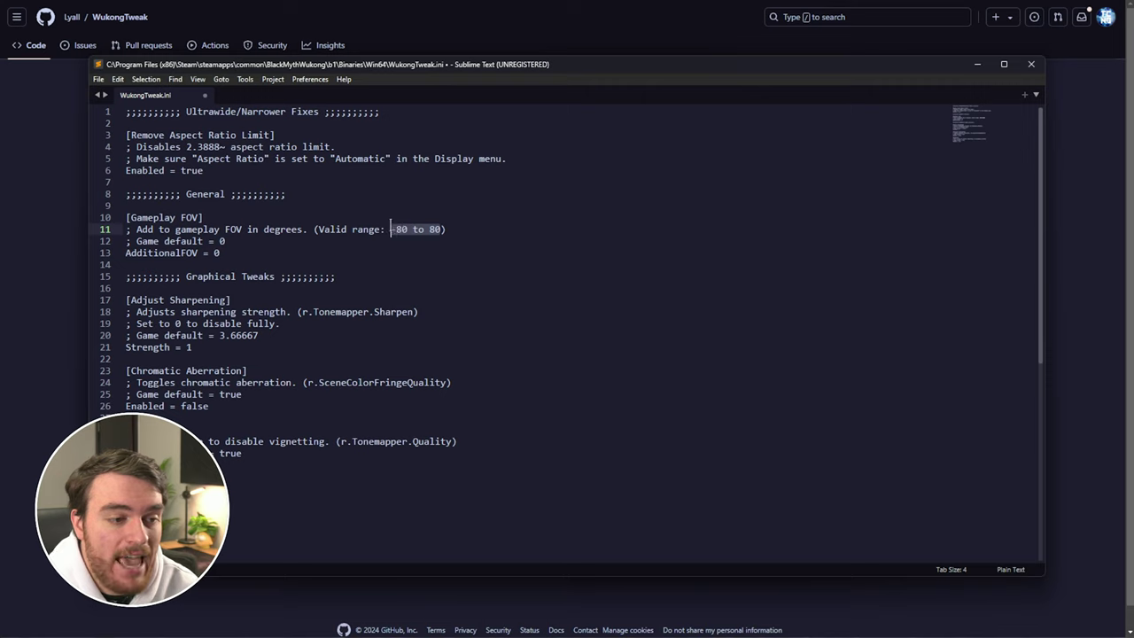
double_click(215, 253)
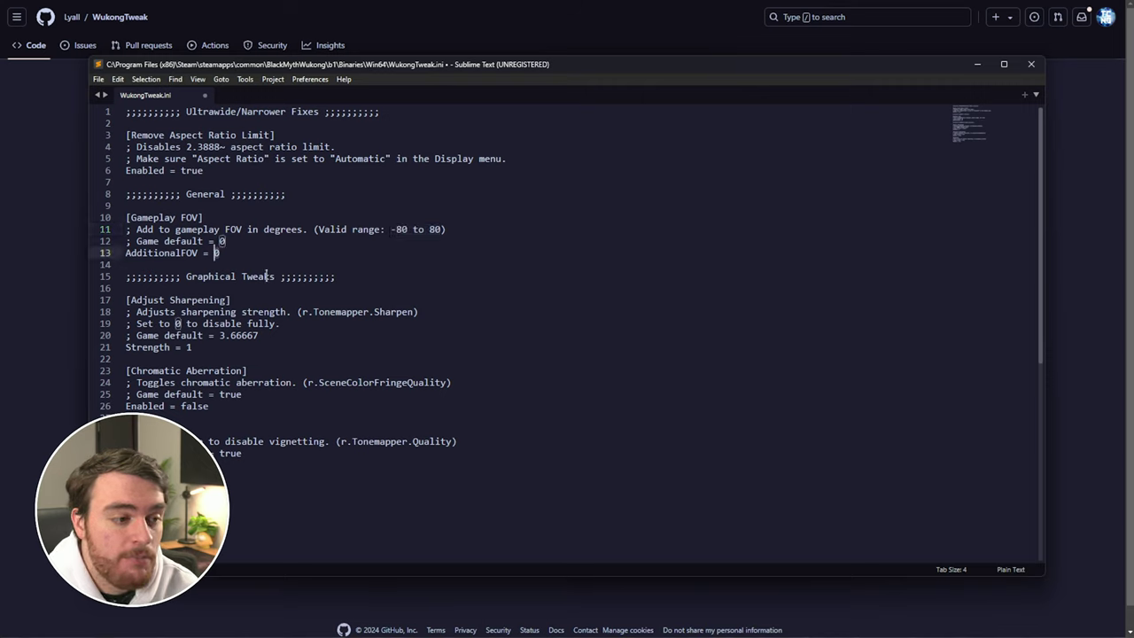
type("30")
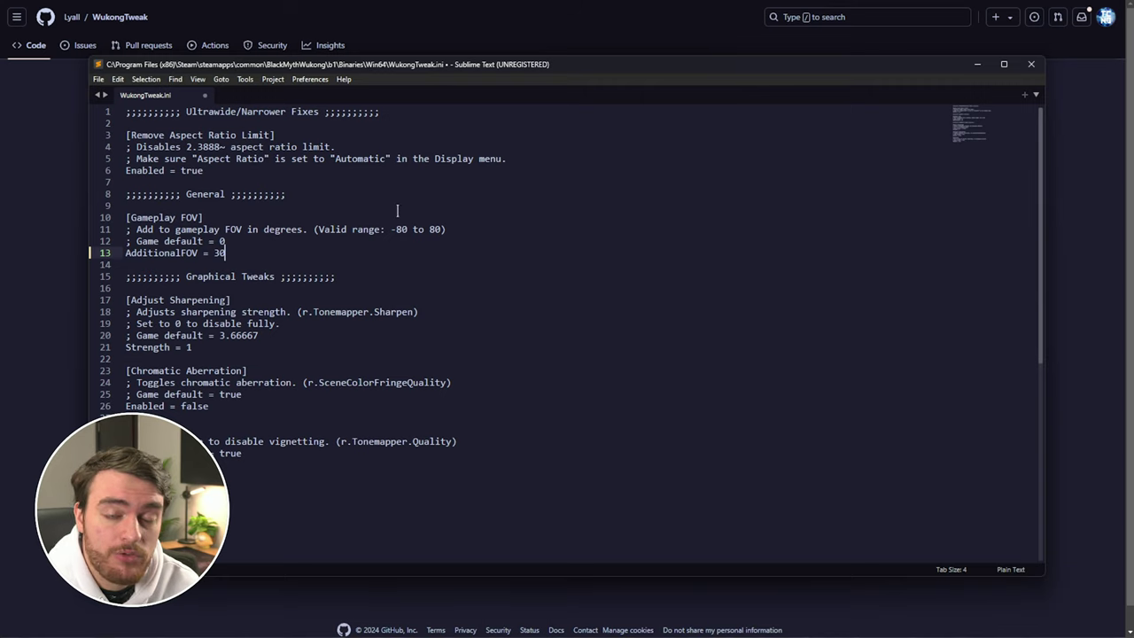
left_click(219, 253)
key("BackSpace")
type("6")
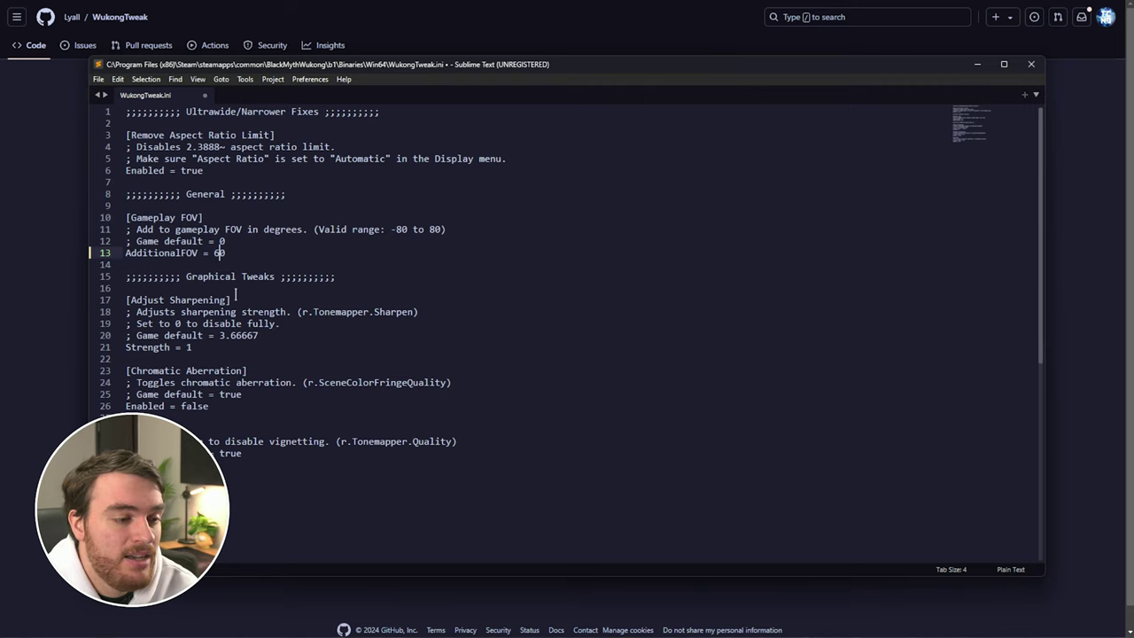
- Set the sharpening Strength on line 21 to the game default 3.66667
mouse_move(236, 288)
left_mouse_down()
mouse_move(237, 352)
mouse_move(221, 335)
mouse_move(259, 337)
left_mouse_up()
double_click(187, 347)
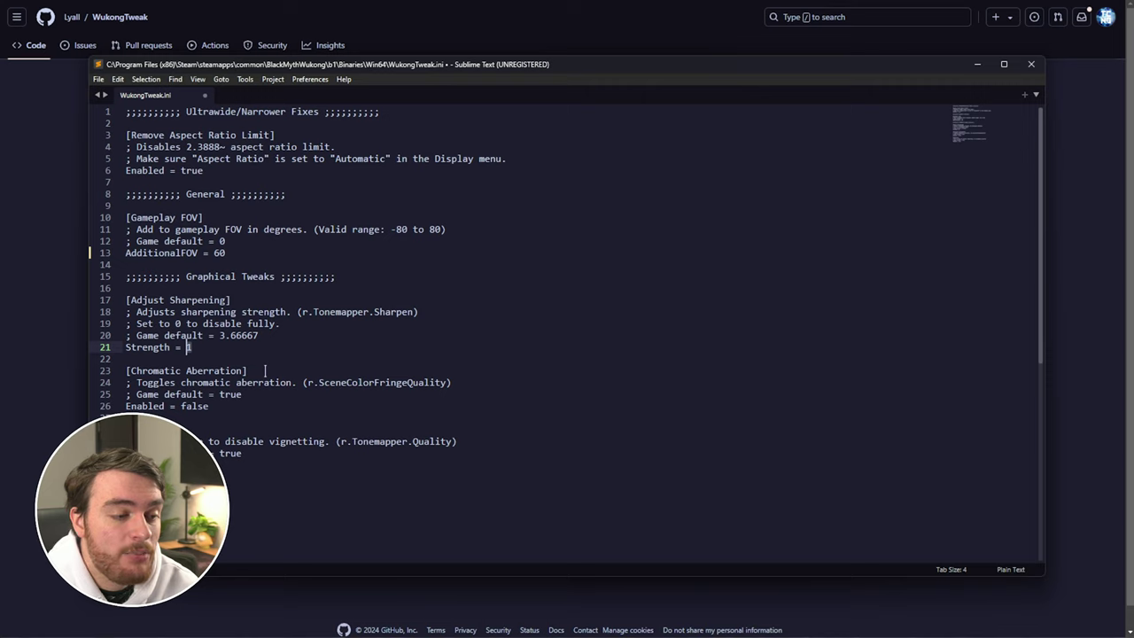
type("0")
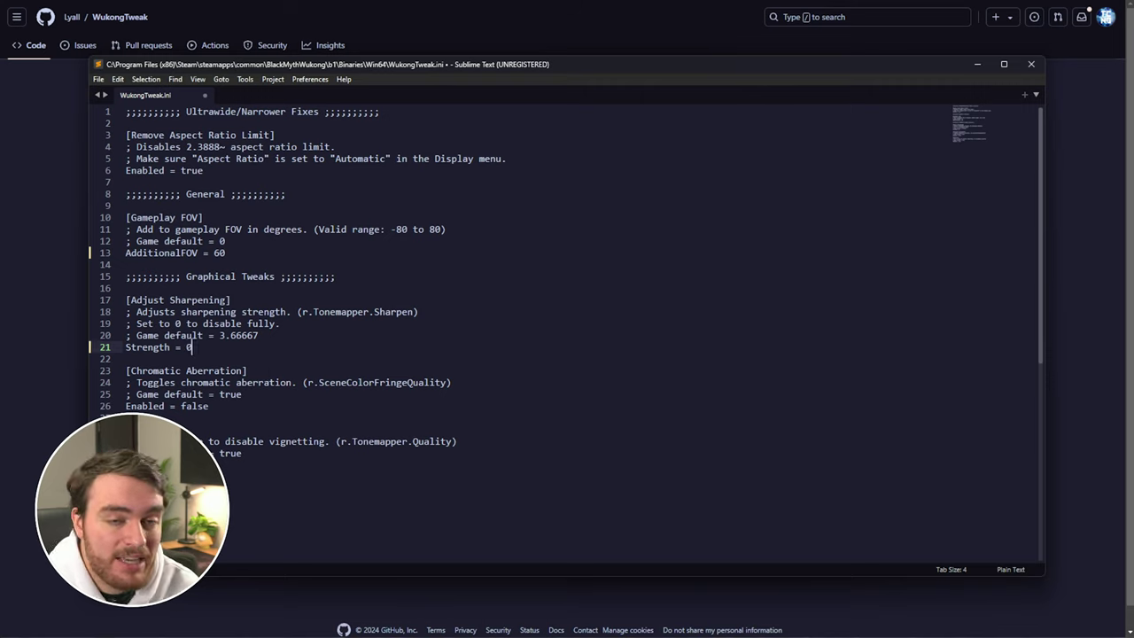
key("BackSpace")
type("2")
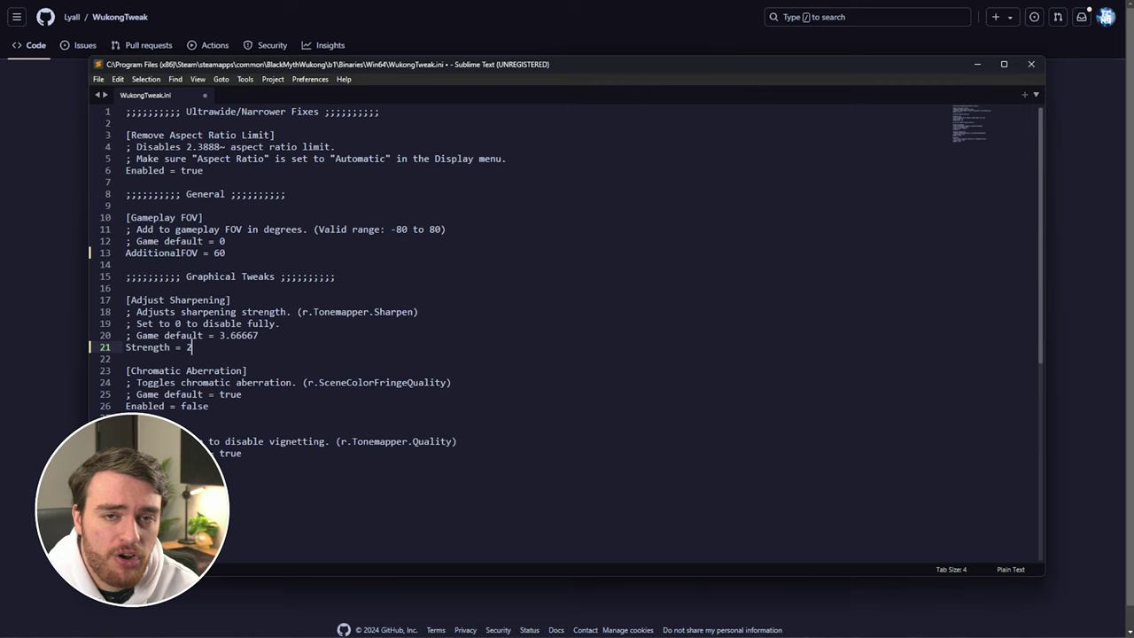
key("BackSpace")
type("3.")
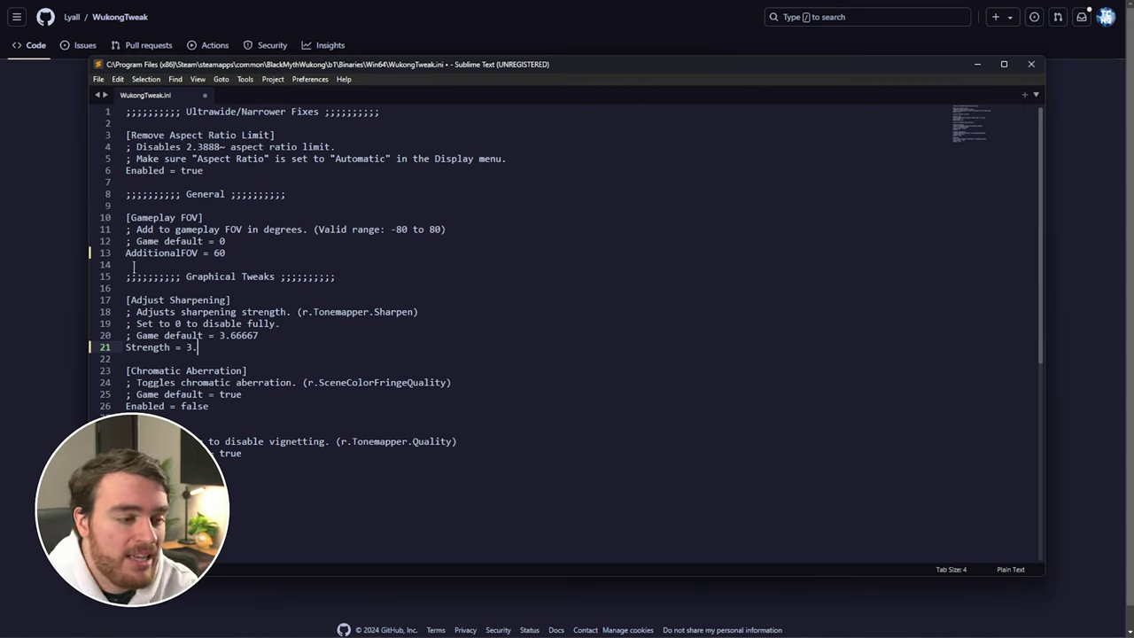
mouse_move(217, 335)
left_mouse_down()
mouse_move(258, 335)
mouse_move(185, 346)
left_mouse_up()
key("ctrl+c")
key("ctrl+v")
- Change chromatic aberration on line 26 from Enabled = false to true
left_click(267, 396)
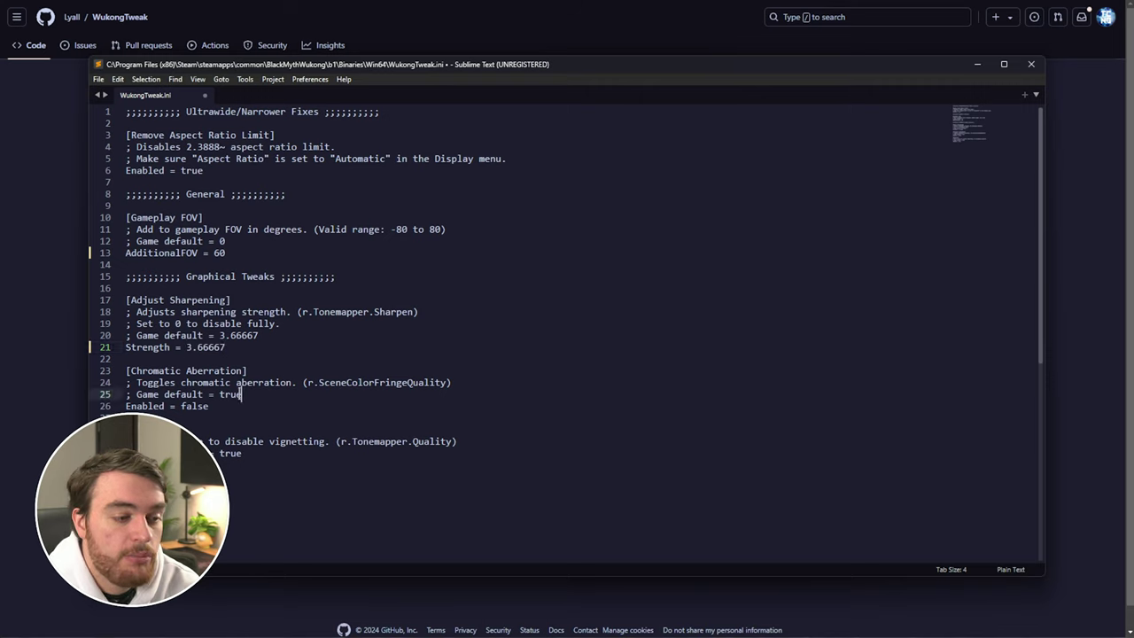
double_click(224, 394)
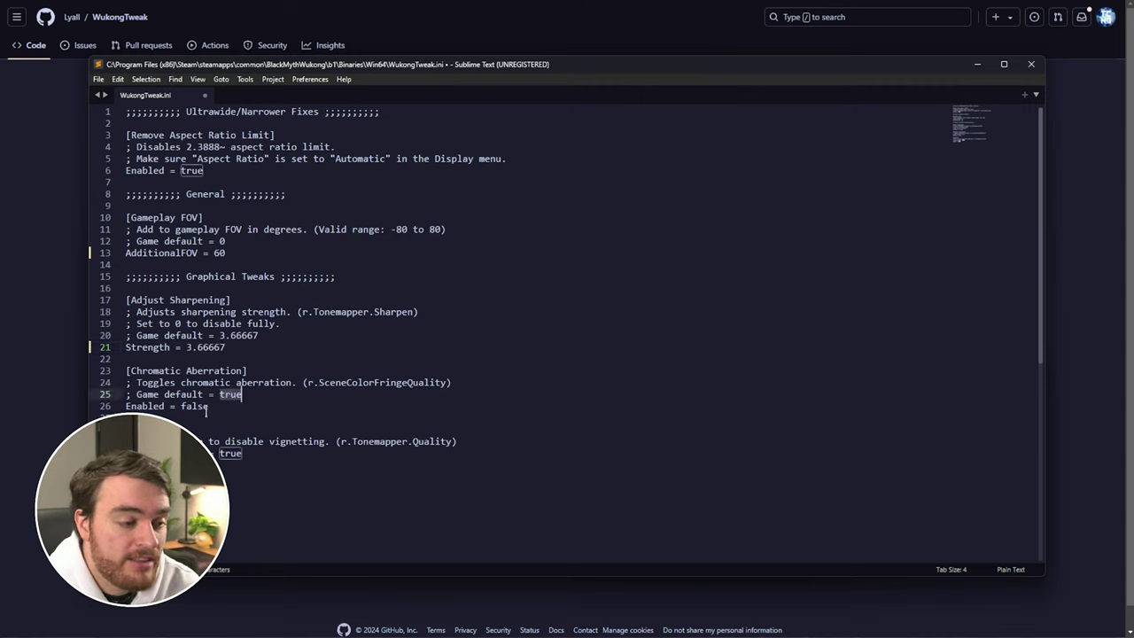
key("ctrl+c")
double_click(195, 406)
key("ctrl+v")
double_click(186, 394)
left_click(158, 395)
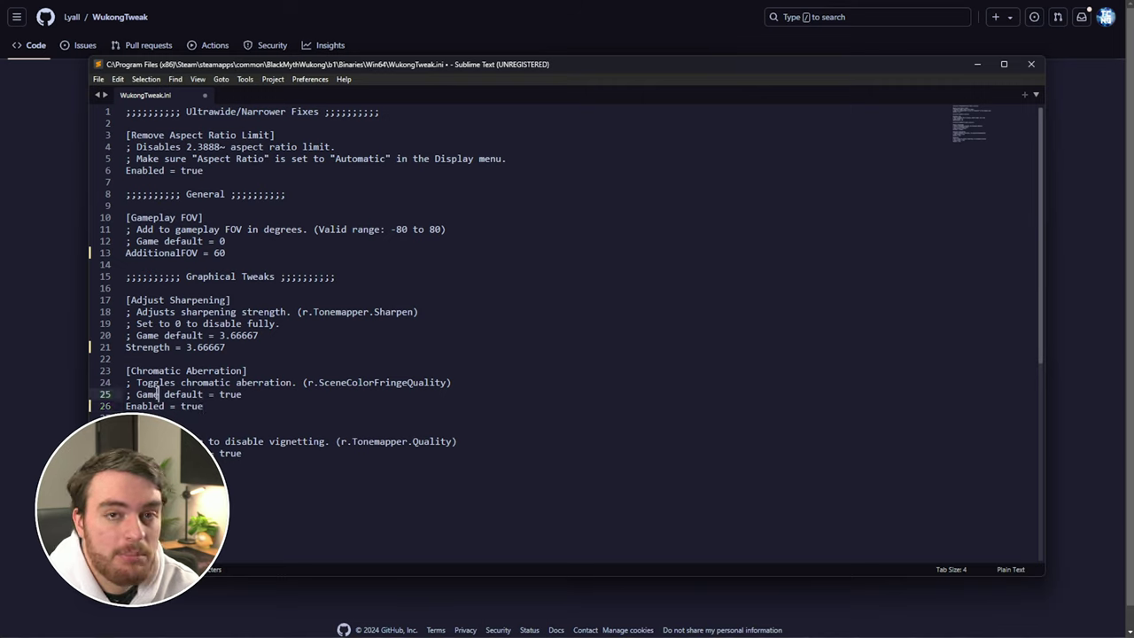
- Point out the vignette value and review the aspect ratio, FOV and graphical tweak sections
double_click(229, 453)
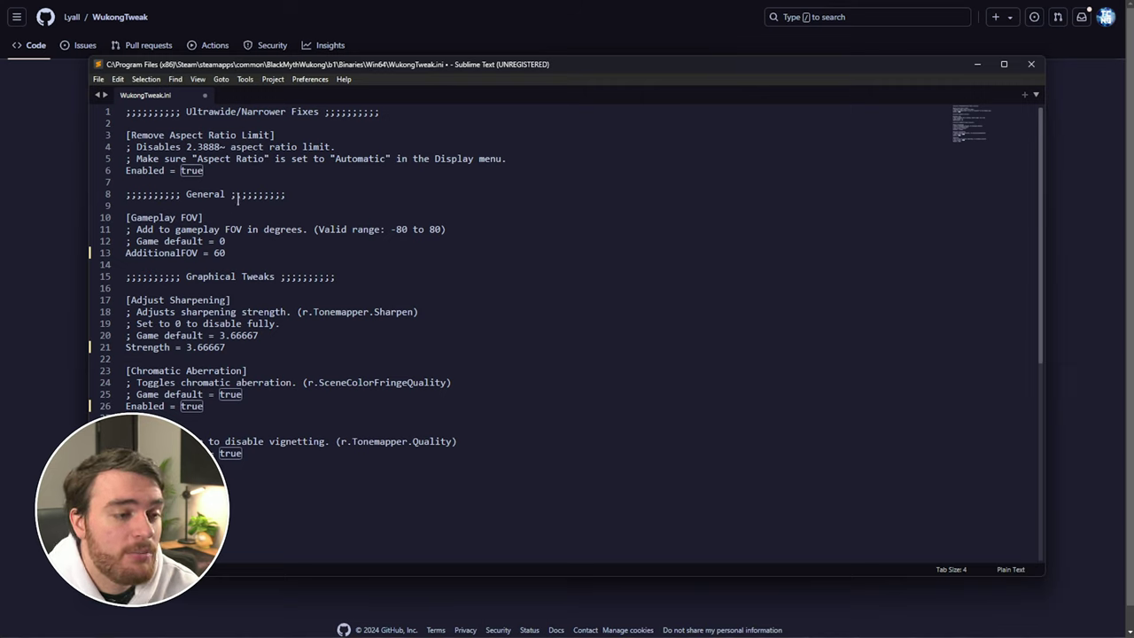
left_click_drag(225, 170, 125, 135)
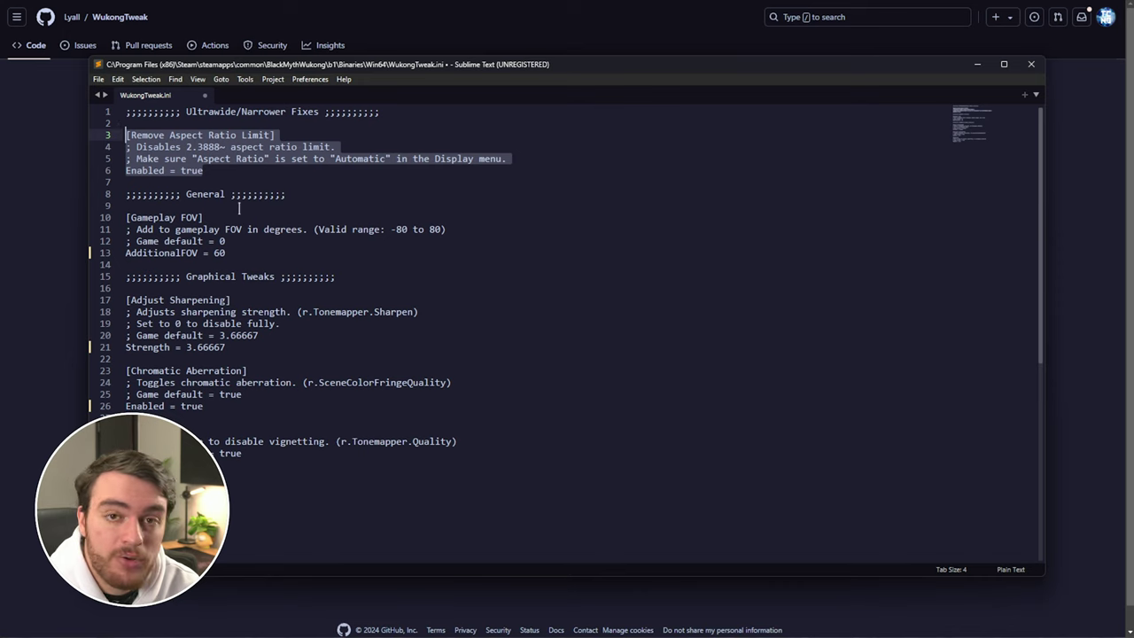
left_click_drag(236, 252, 110, 211)
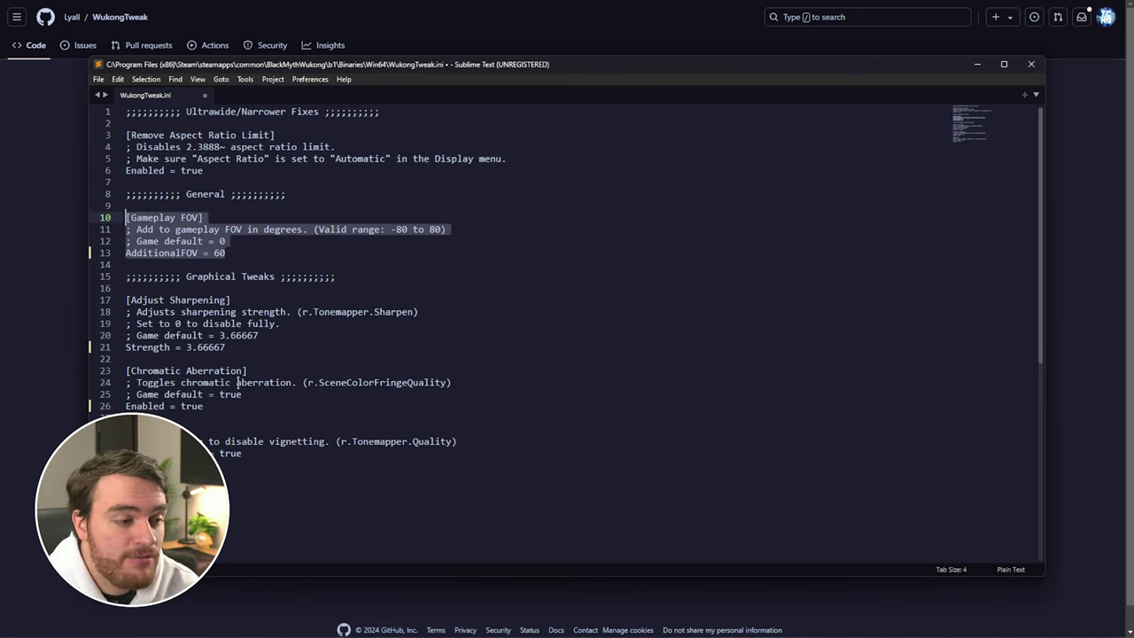
left_click_drag(158, 291, 253, 469)
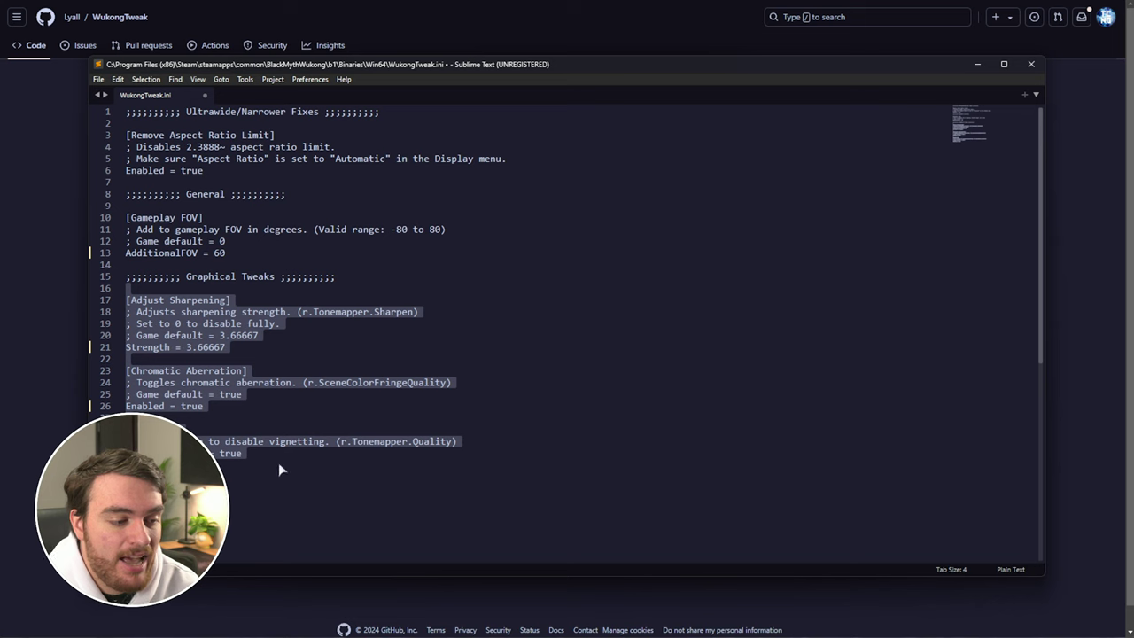
left_click(280, 466)
- Save WukongTweak.ini and close Sublime Text
key("ctrl+s")
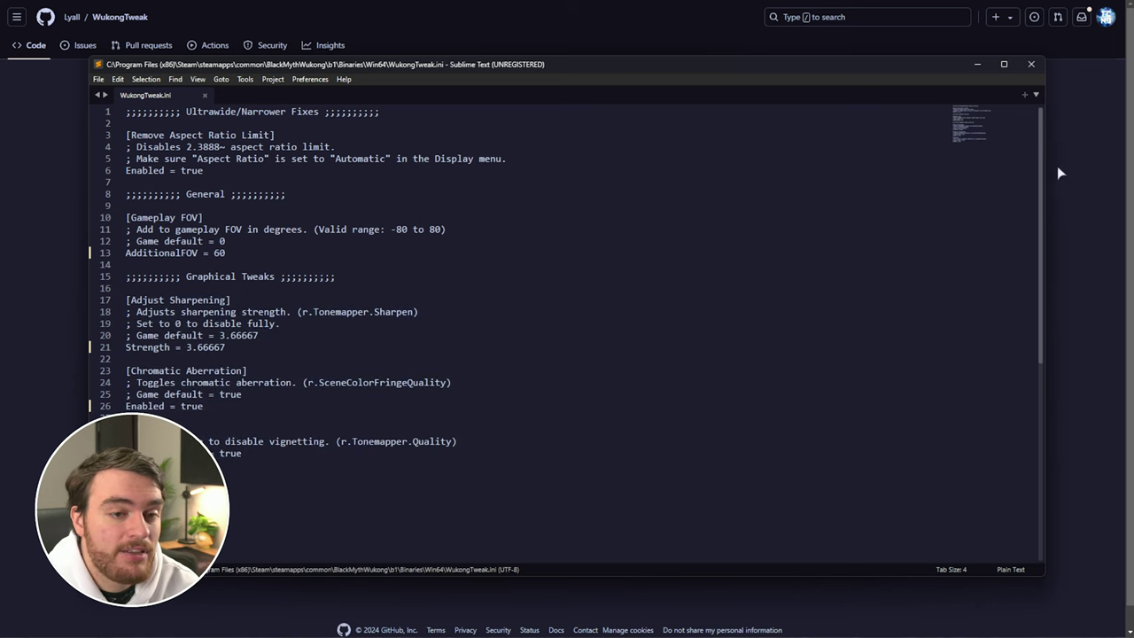
left_click(1030, 63)
left_click(1092, 82)
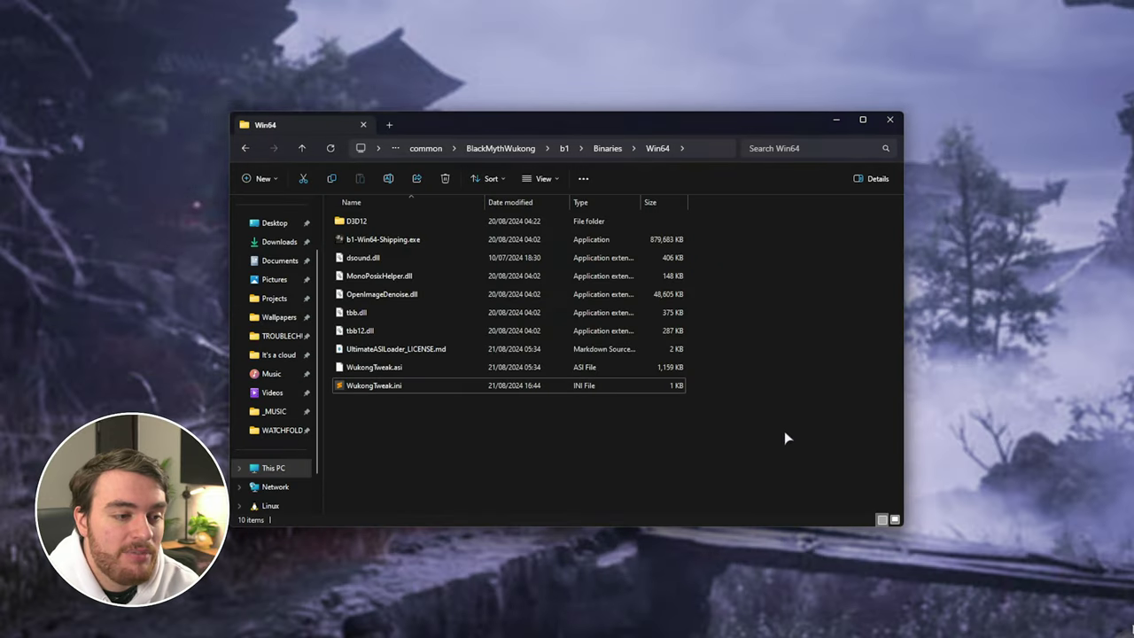
- Verify the newest mod files and dsound.dll in Win64, then choose Continue Journey in-game
left_click(784, 432)
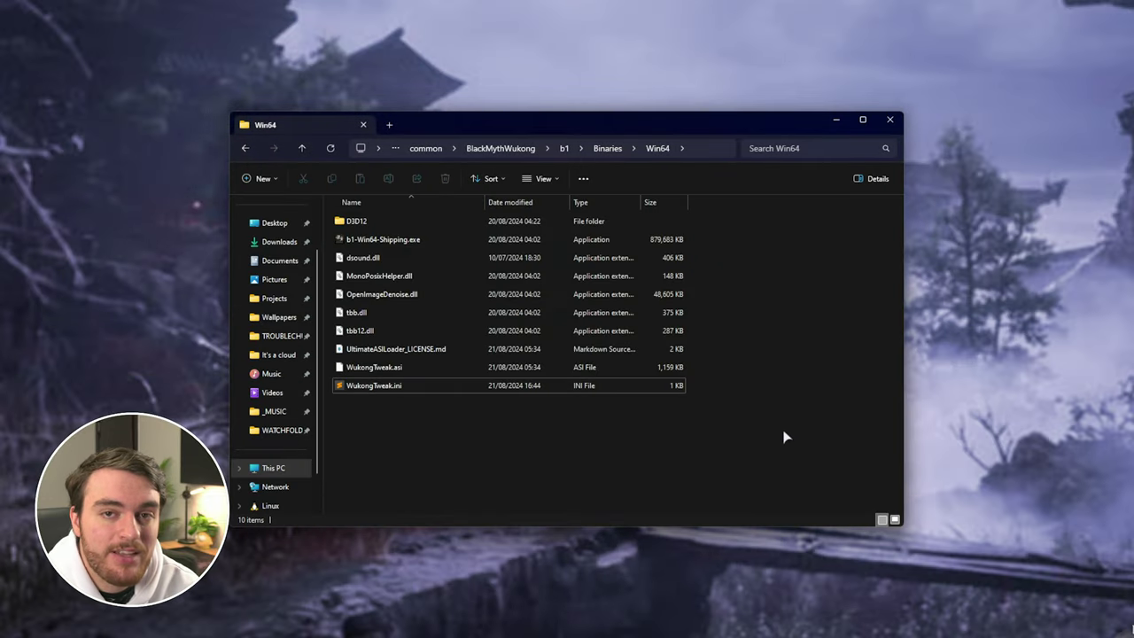
left_click(514, 202)
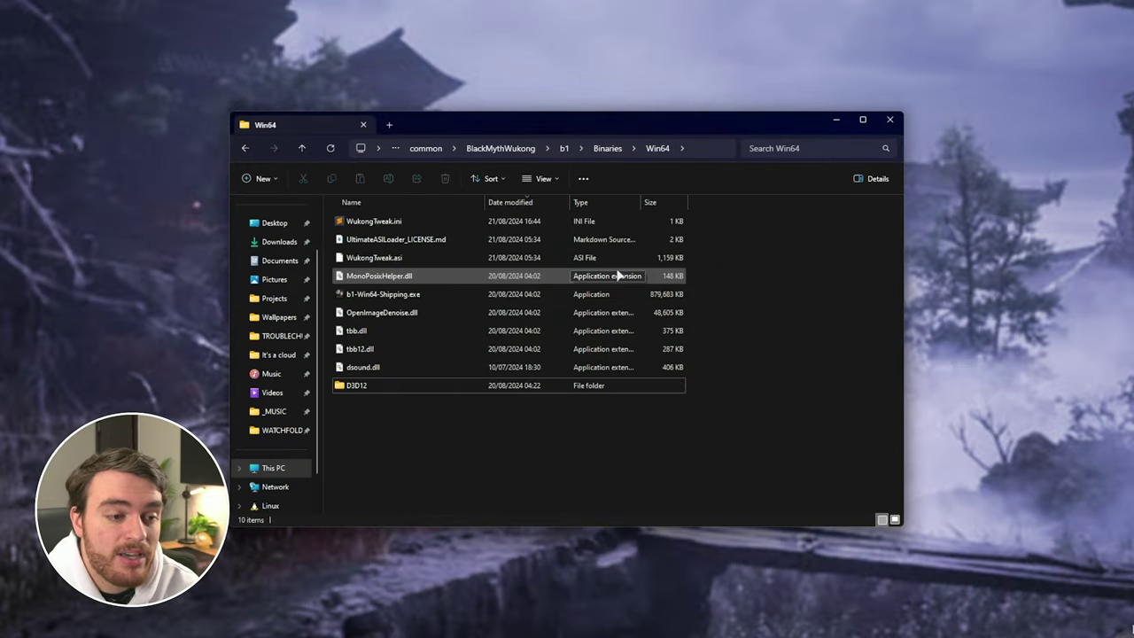
left_click_drag(714, 215, 714, 262)
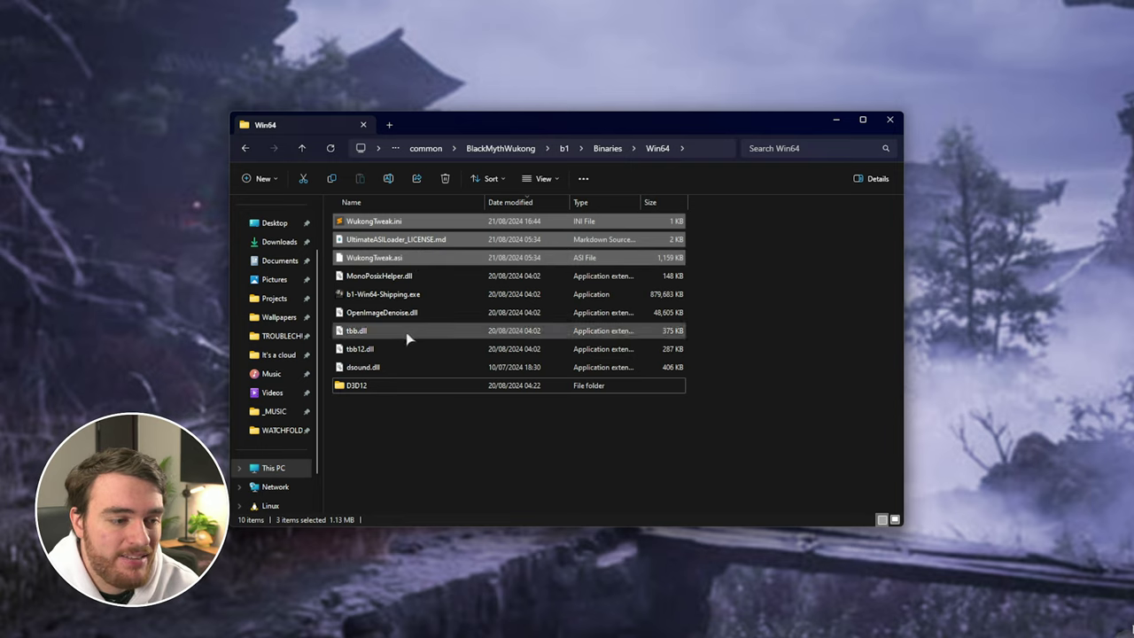
left_click(390, 371, "ctrl")
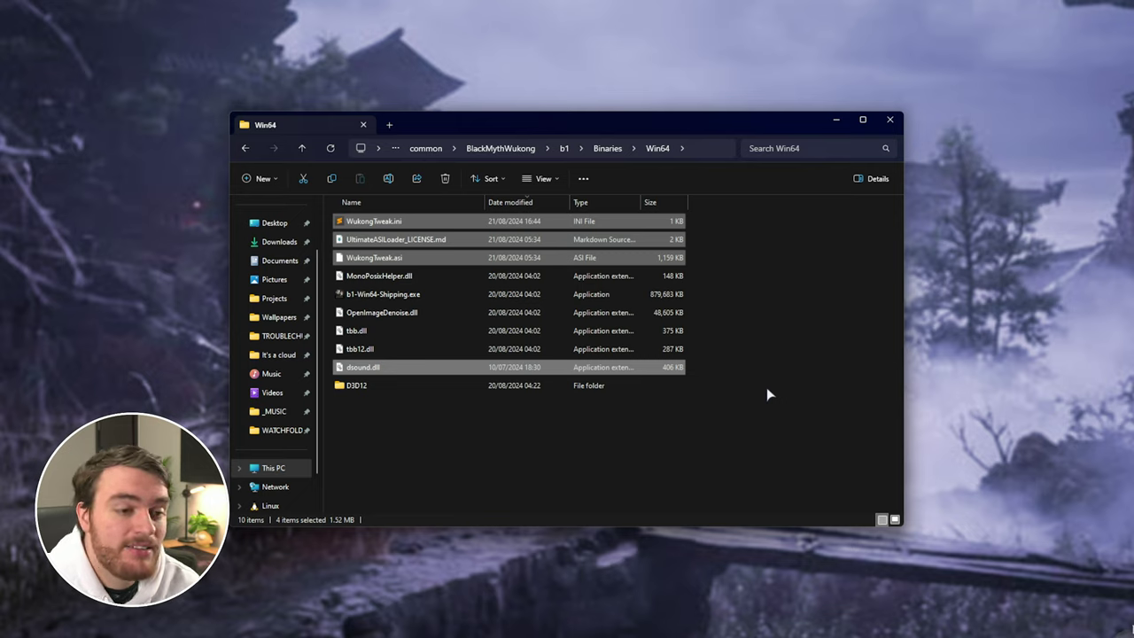
left_click(474, 203)
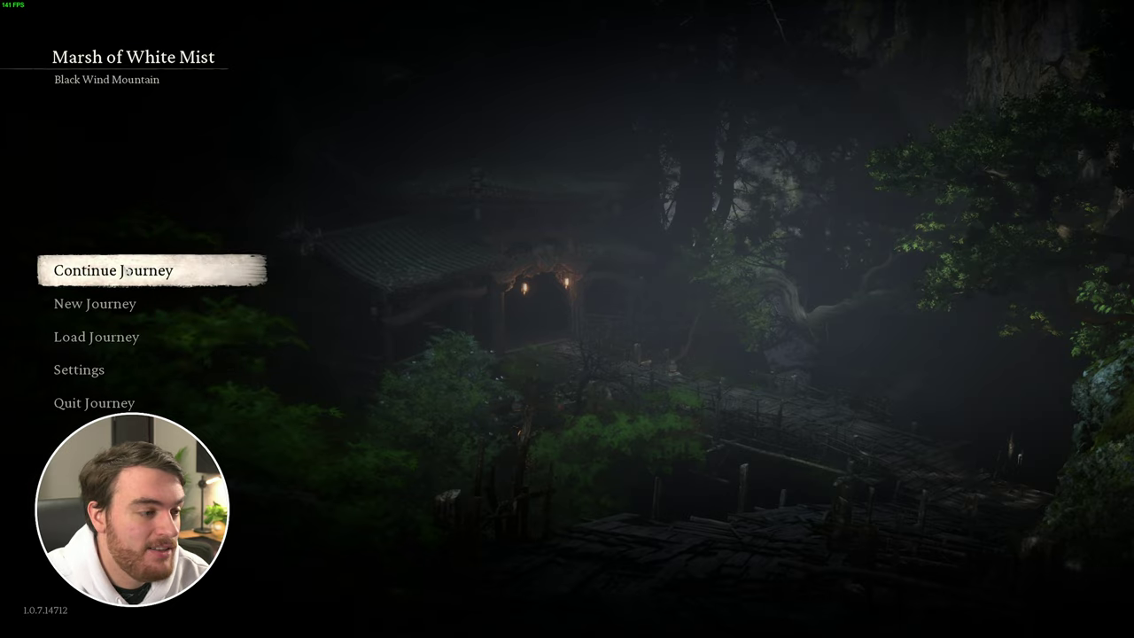
left_click(124, 266)
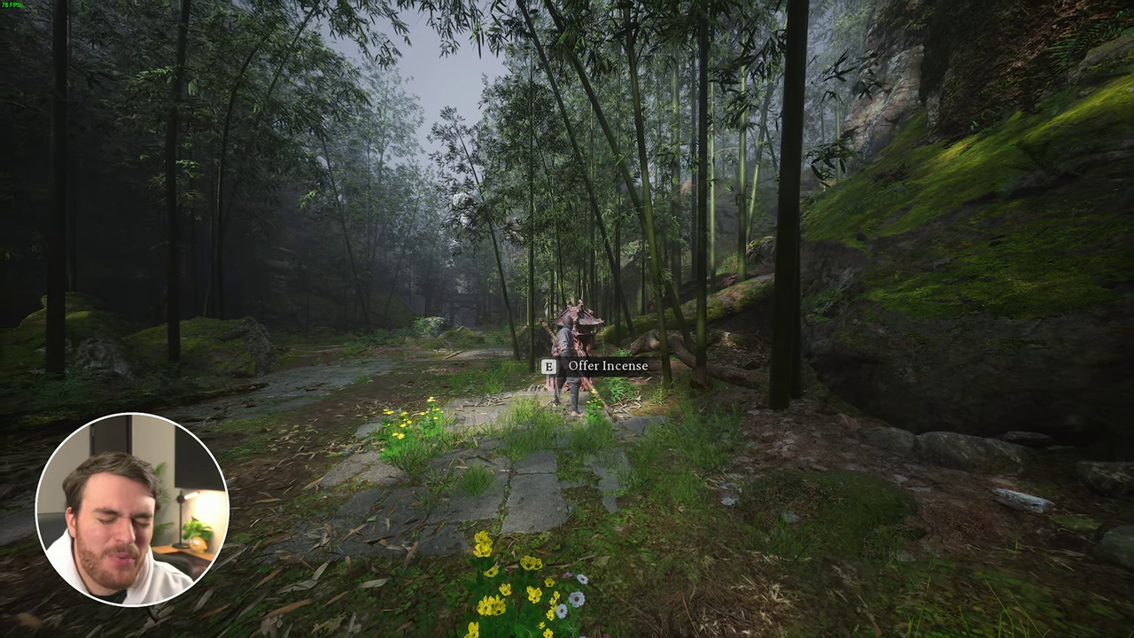
- Run past the shrine gate onto the cliffside walkways and attack the enemy on the plank bridge
mouse_move(567, 319)
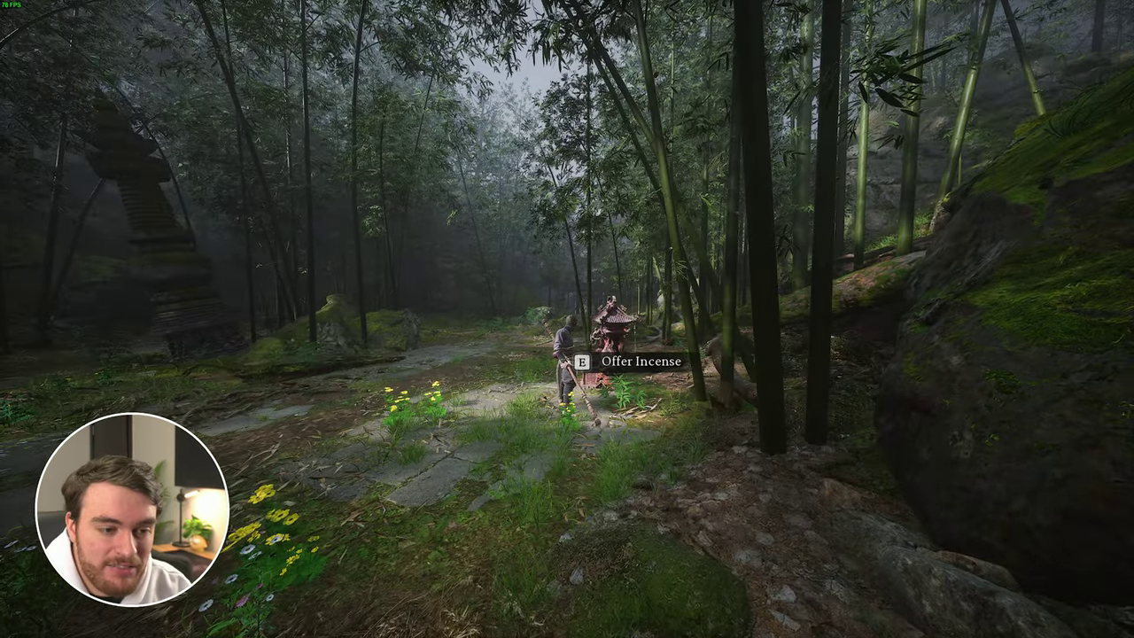
key("w")
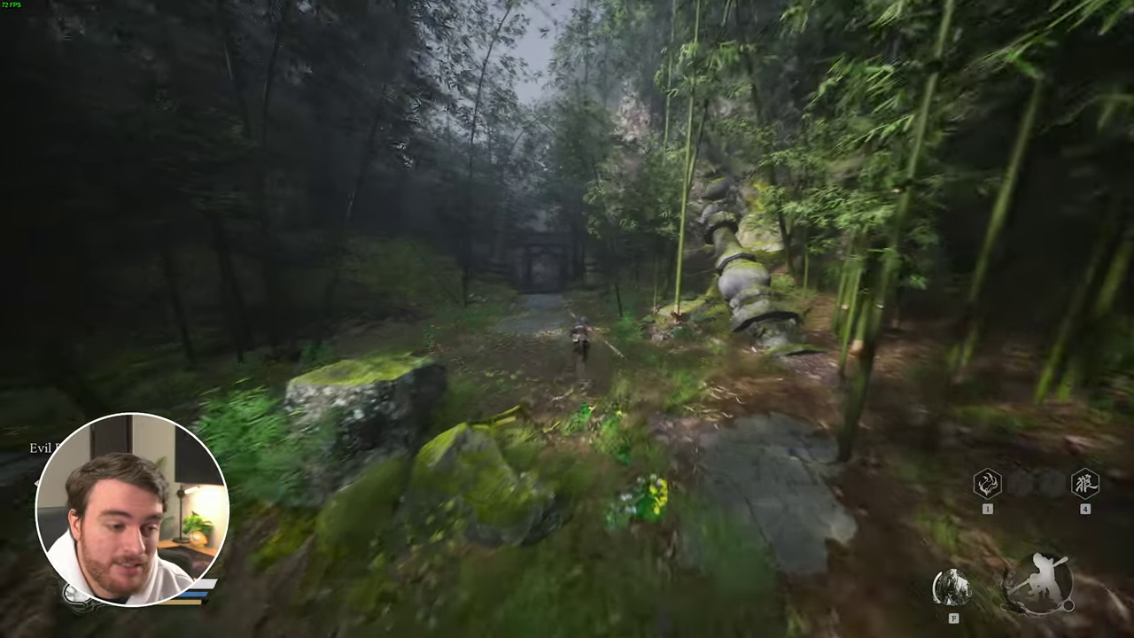
key("w")
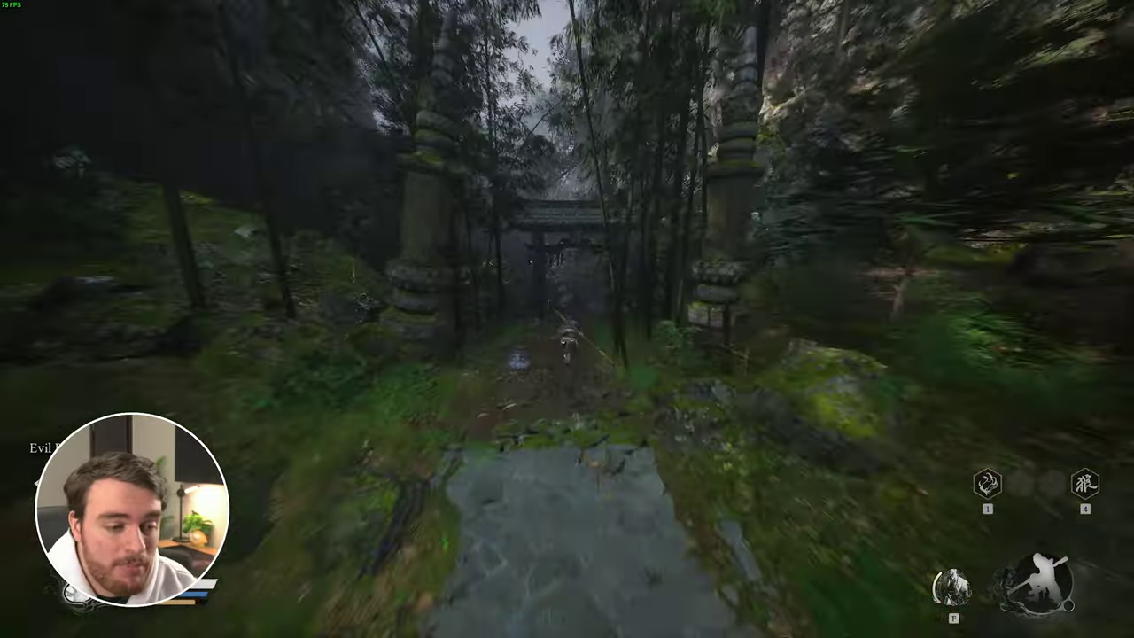
key("w")
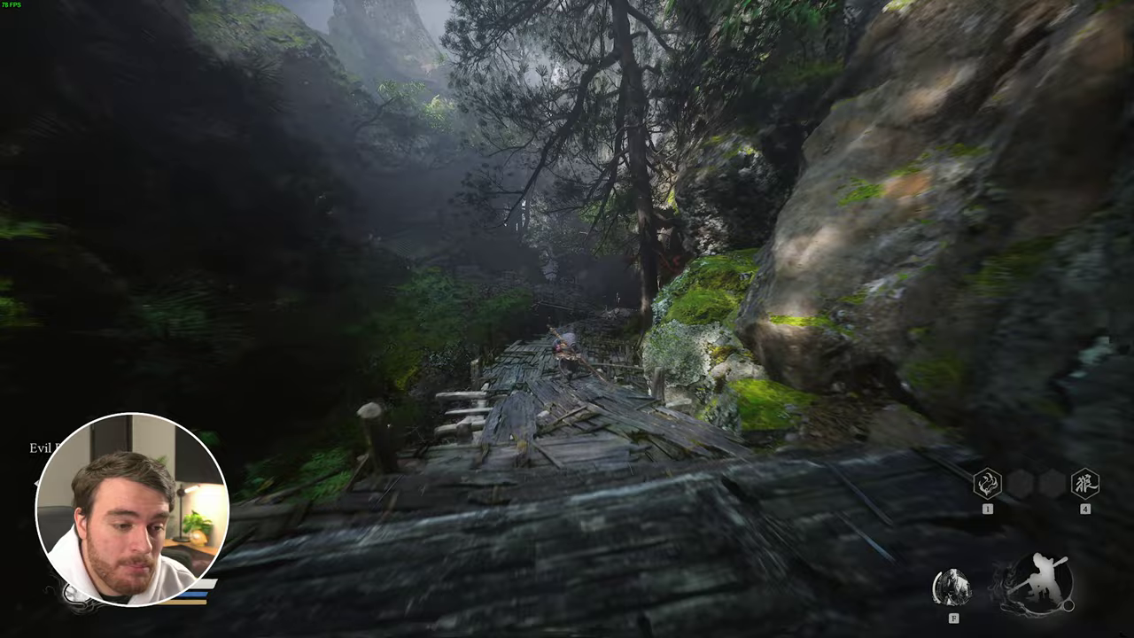
key("w")
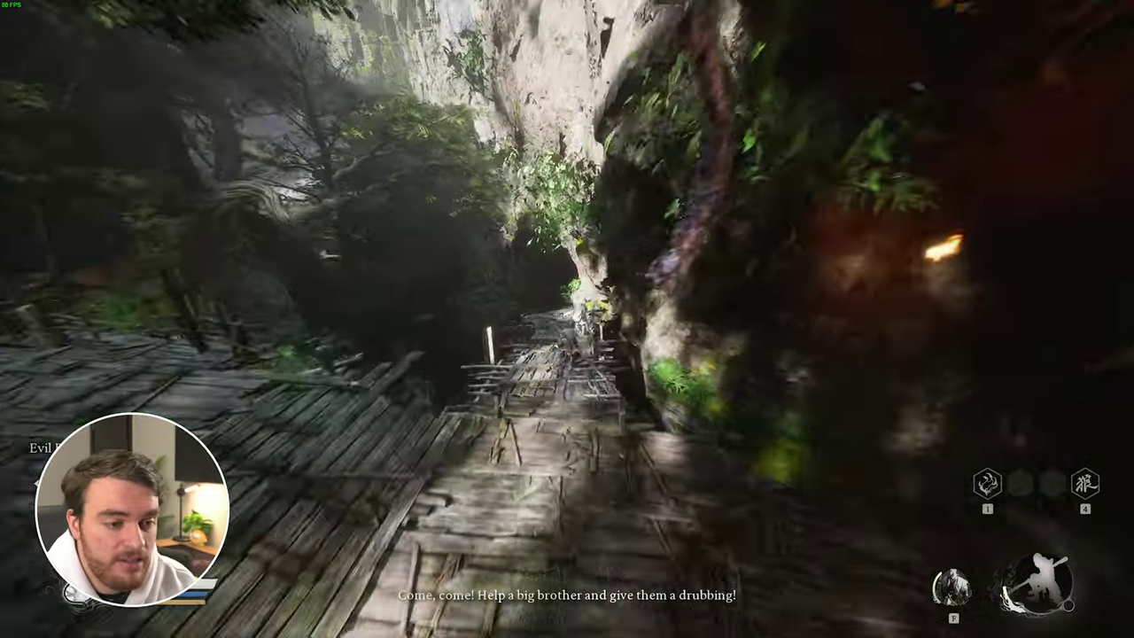
key("w")
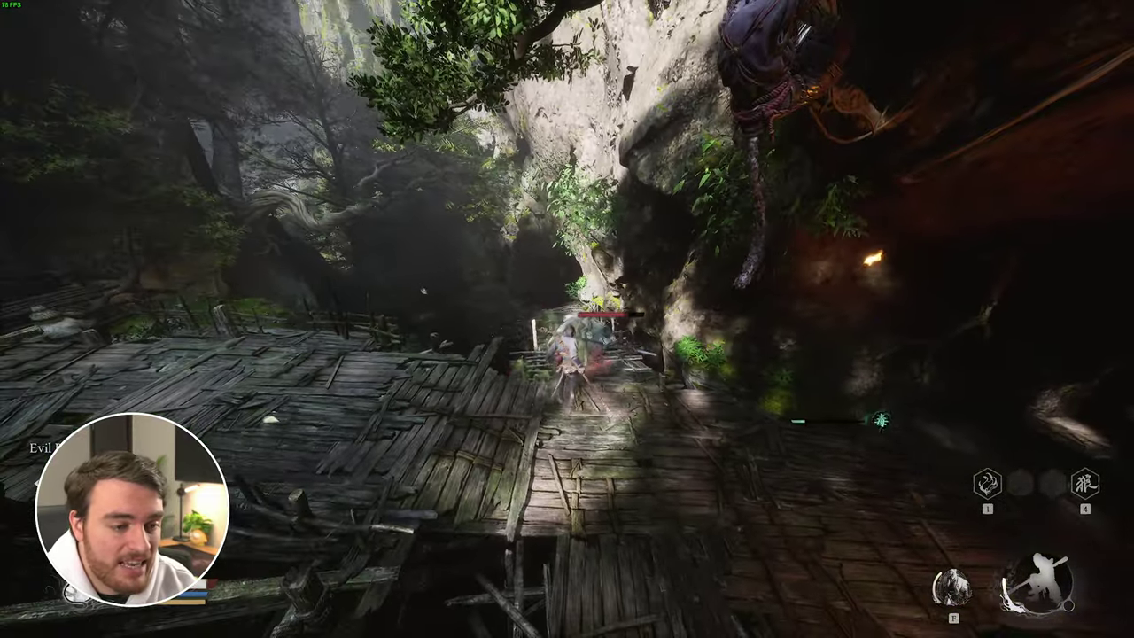
key("w")
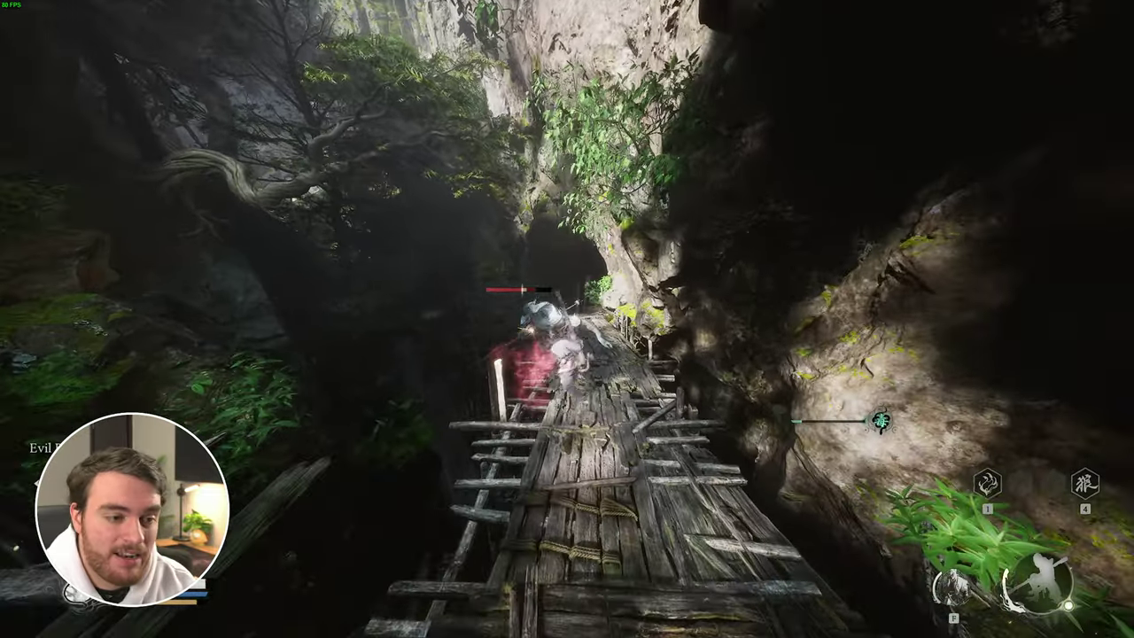
key("w")
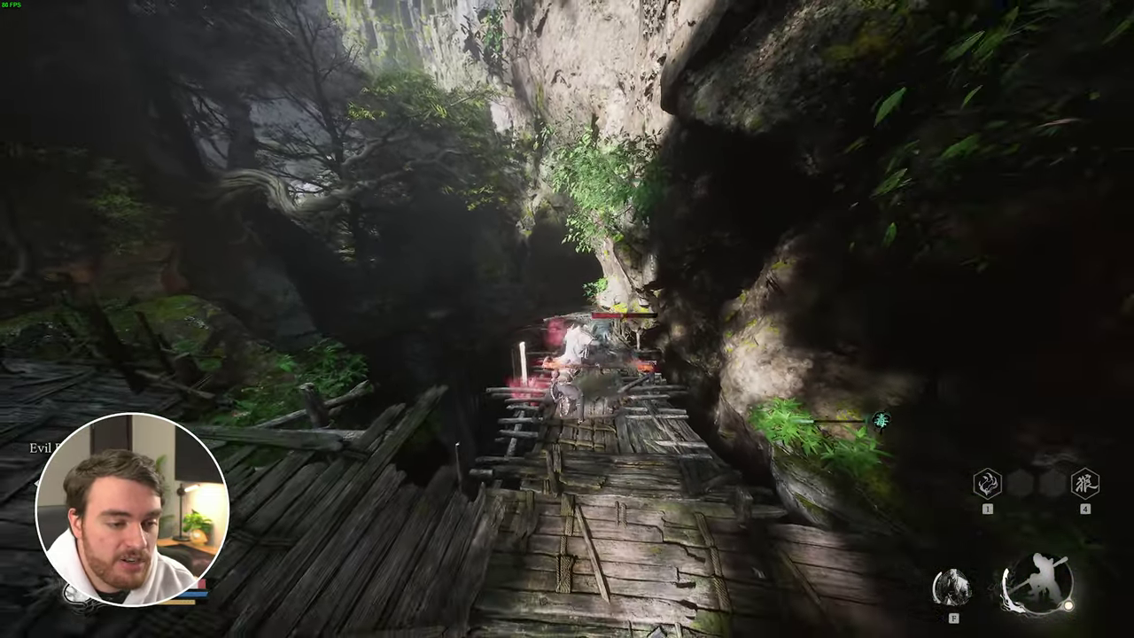
key("w")
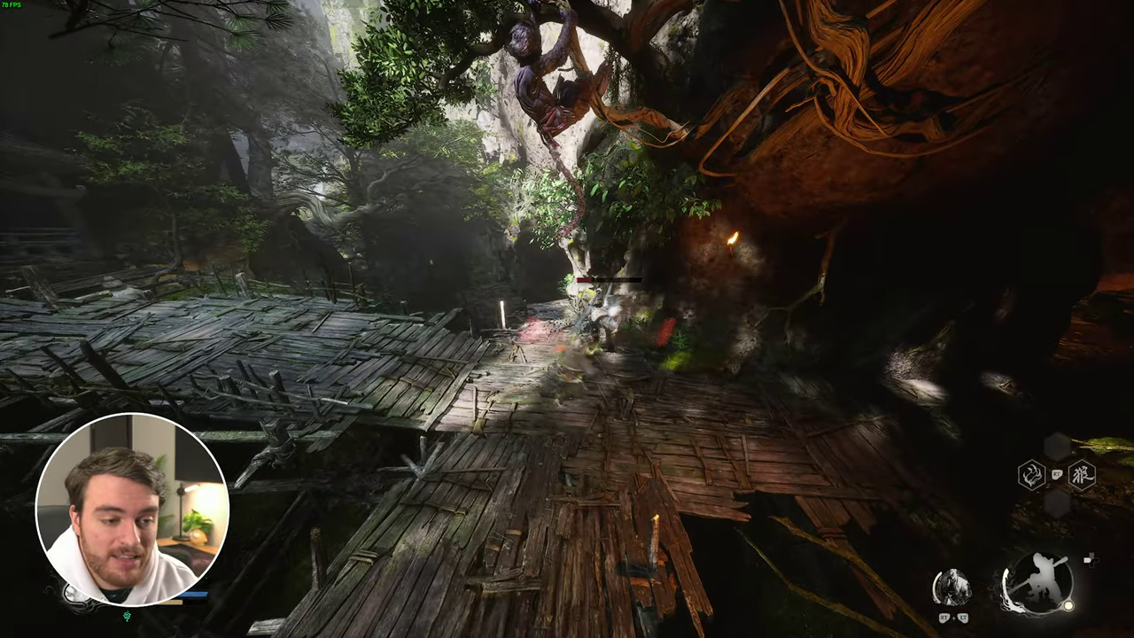